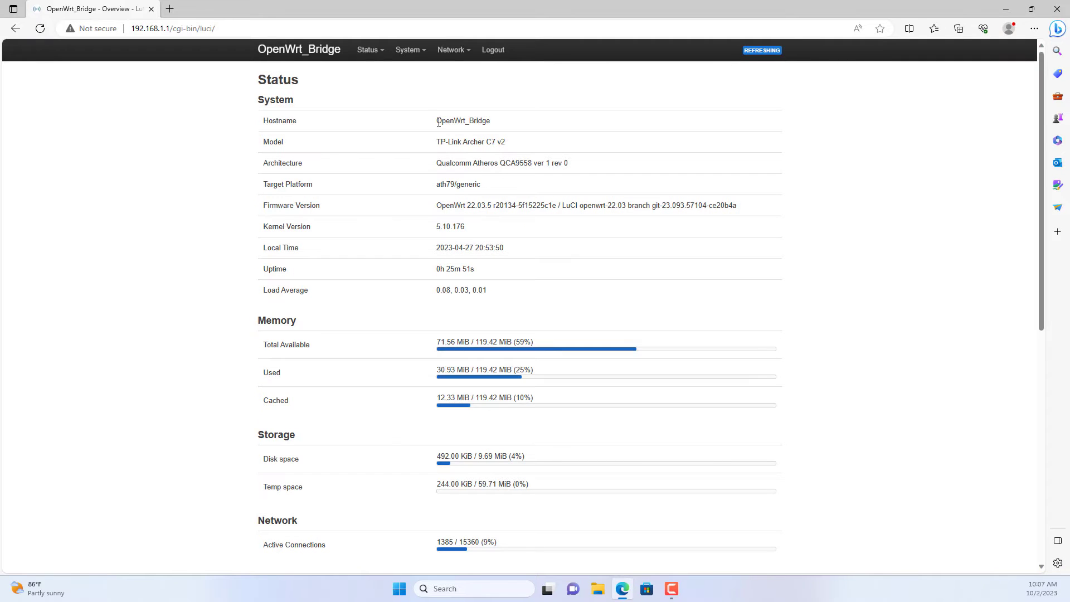
Step: Edit the lan interface, keep Static address, and change its IPv4 address from 192.168.1.1 to 192.168.2.1
left_click_drag(438, 121, 497, 125)
left_click(636, 240)
mouse_move(448, 52)
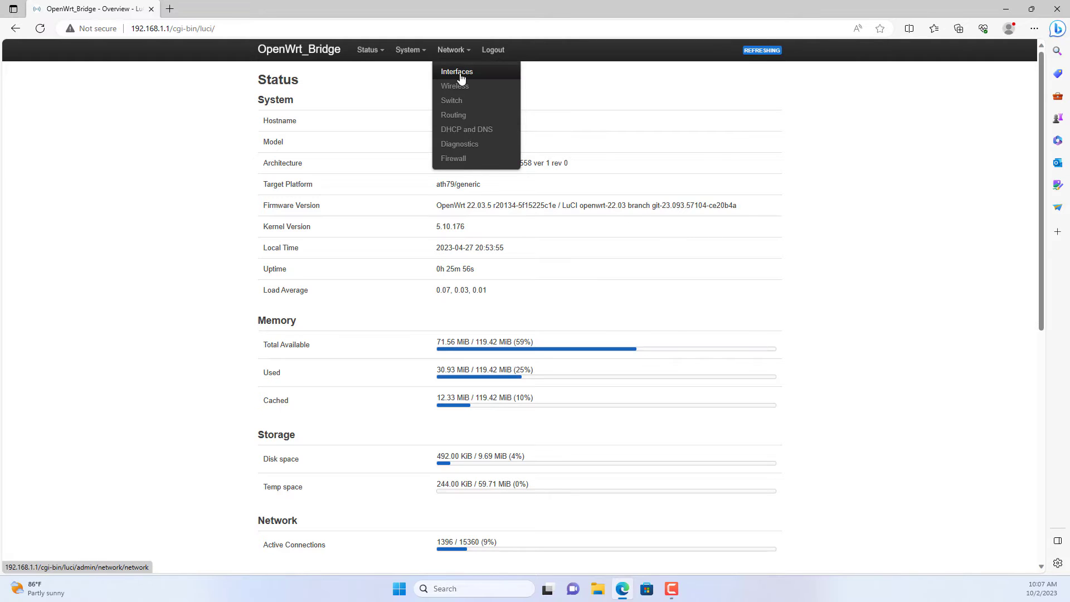
left_click(469, 76)
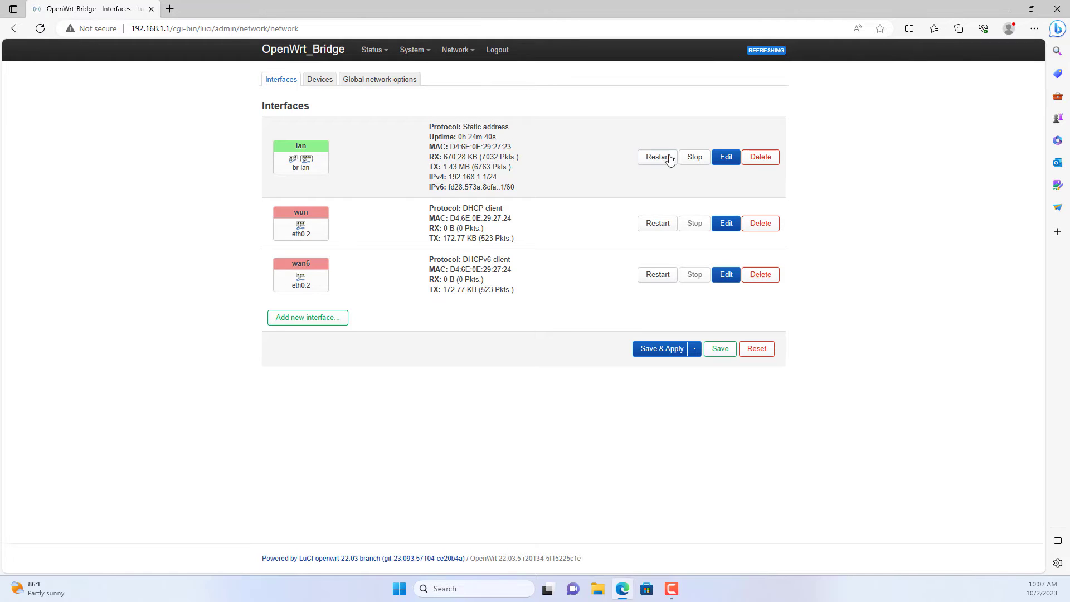
left_click(726, 159)
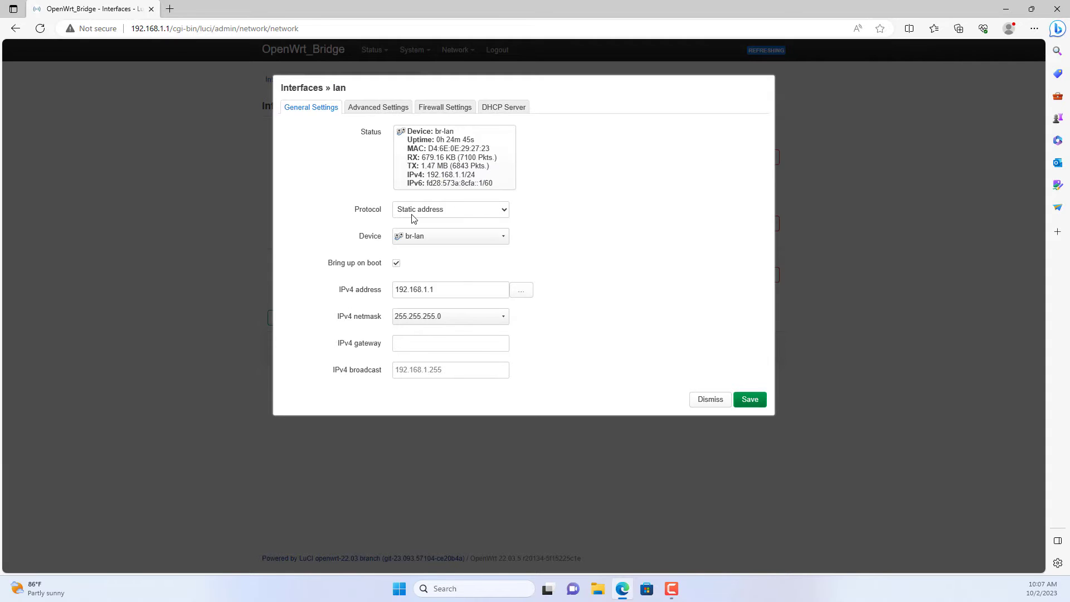
left_click(478, 211)
left_click(457, 270)
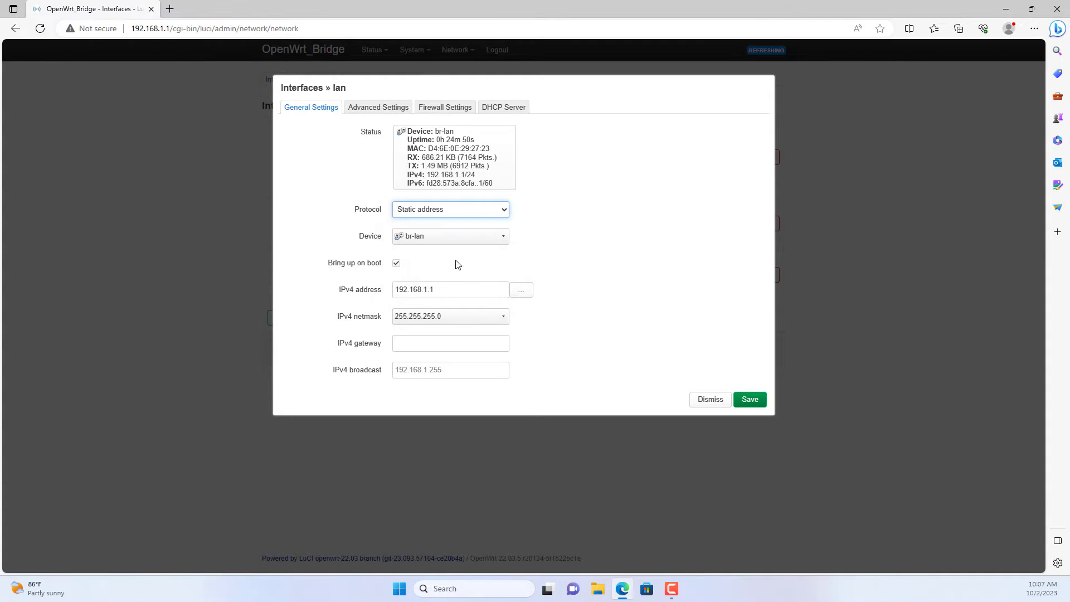
left_click_drag(445, 291, 424, 288)
type("2.1")
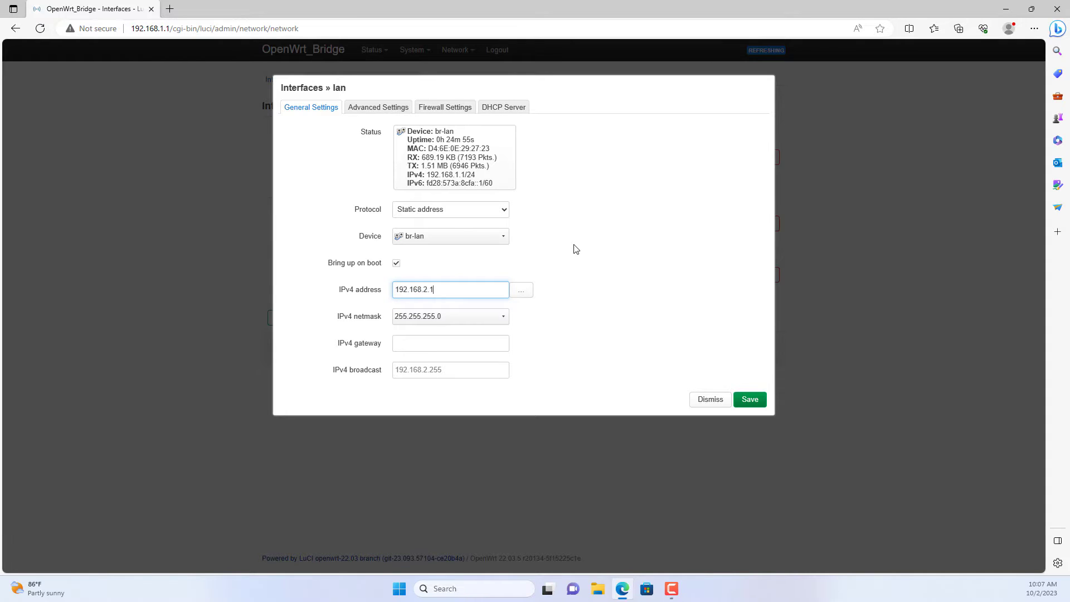
Step: Set RA-Service and DHCPv6-Service to disabled in lan's DHCP Server IPv6 settings
left_click(504, 111)
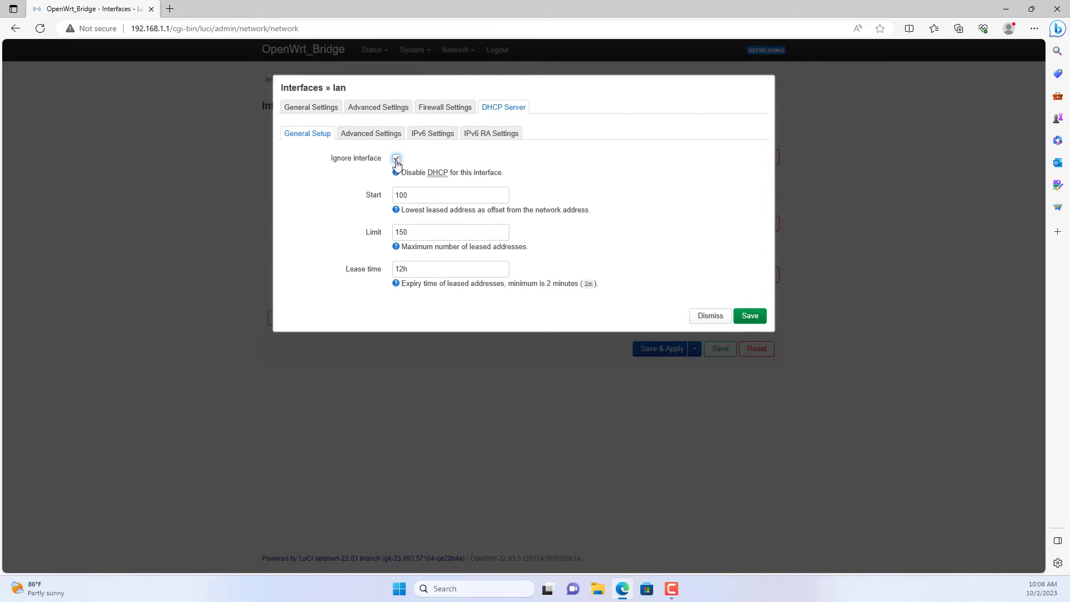
left_click(442, 138)
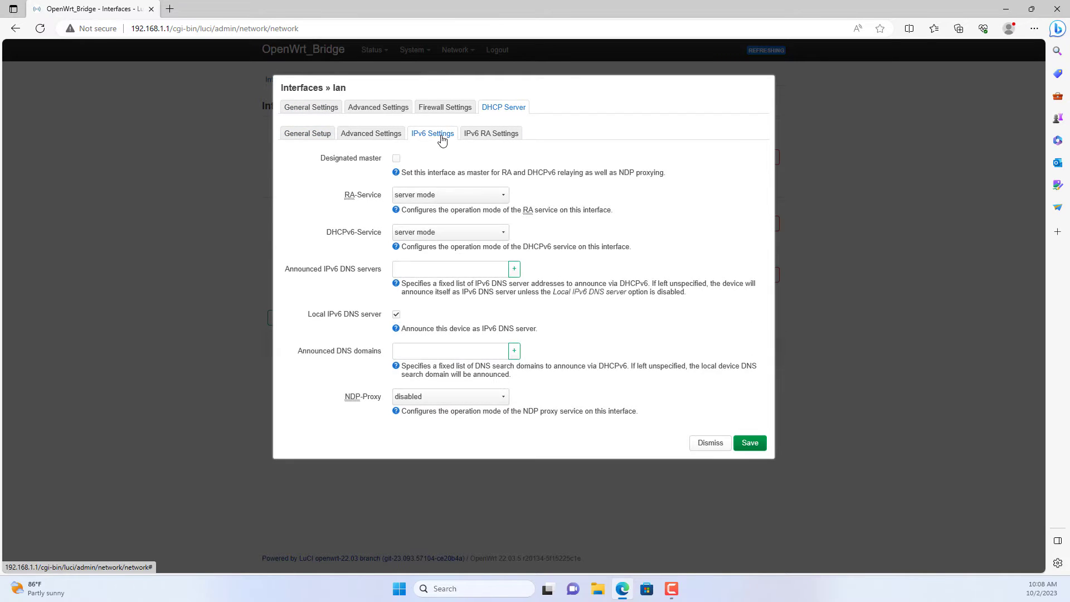
left_click(422, 199)
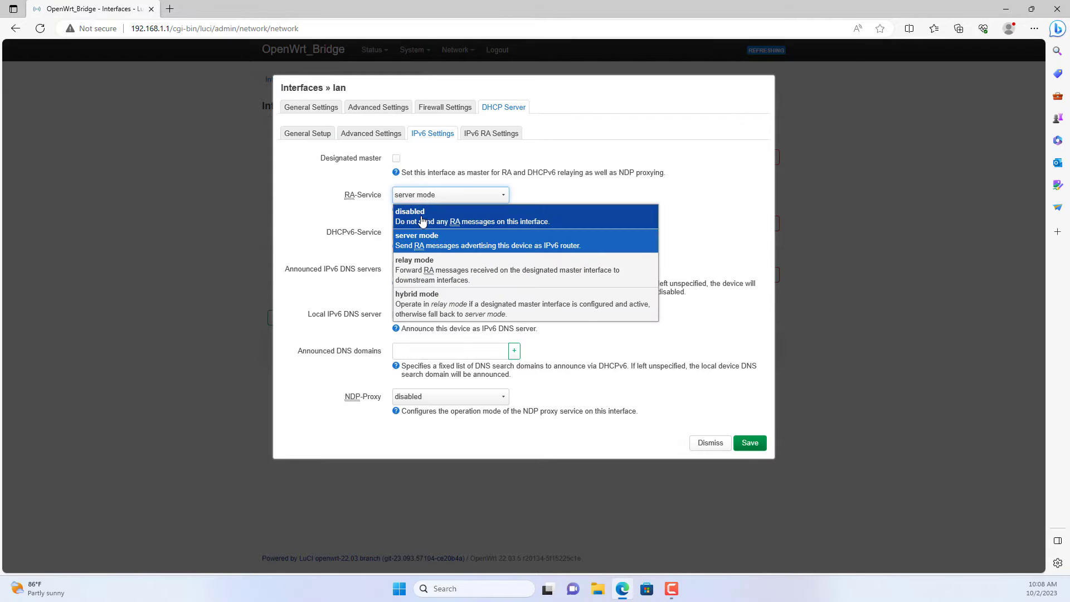
left_click(422, 220)
left_click(430, 233)
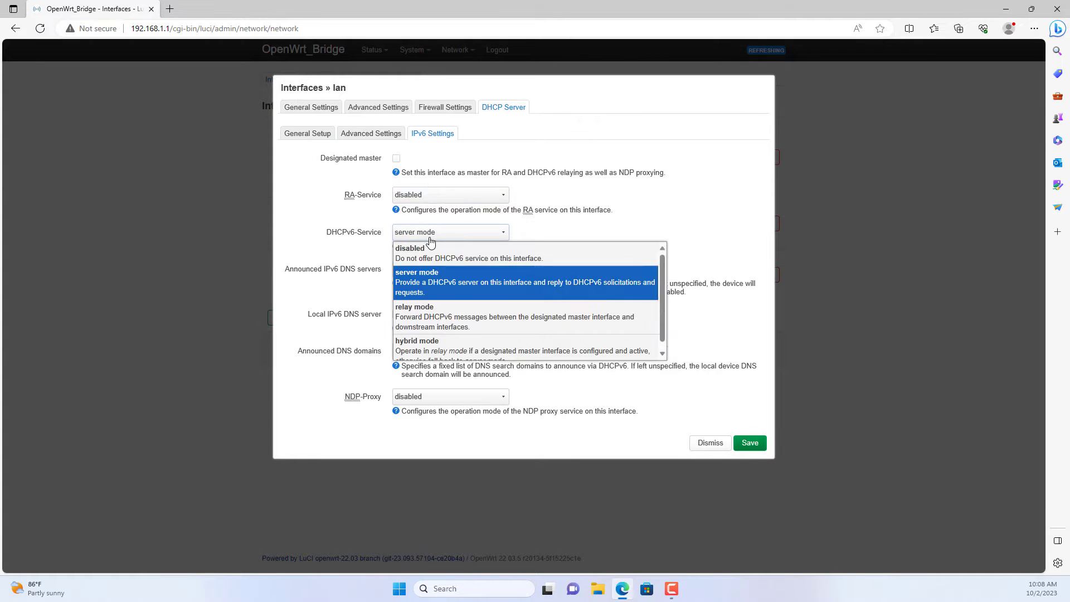
left_click(448, 258)
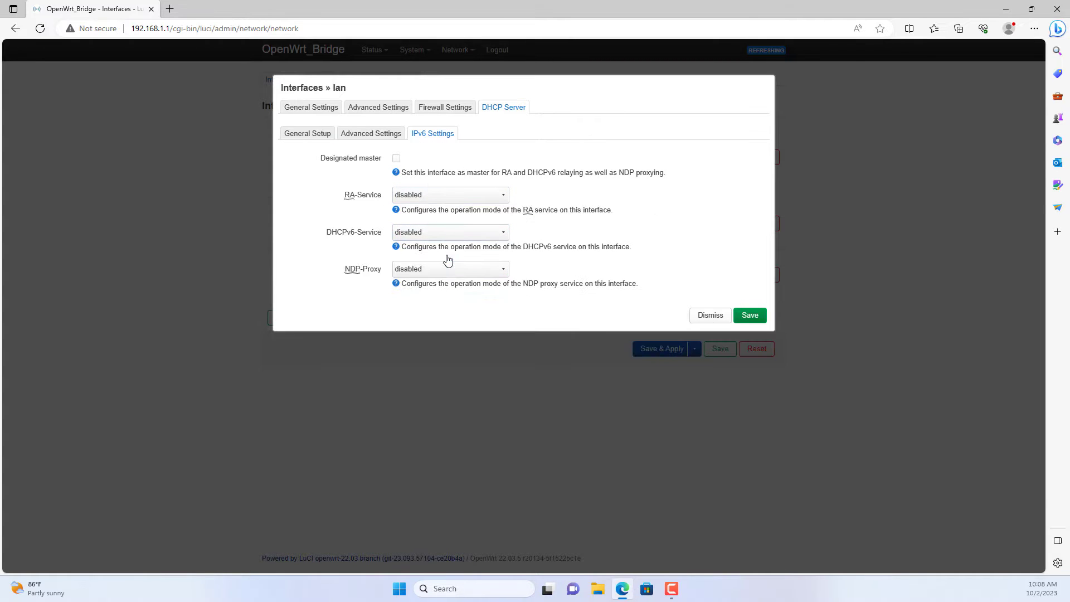
Step: Save the lan interface, then apply all pending network changes and keep the settings
left_click(758, 320)
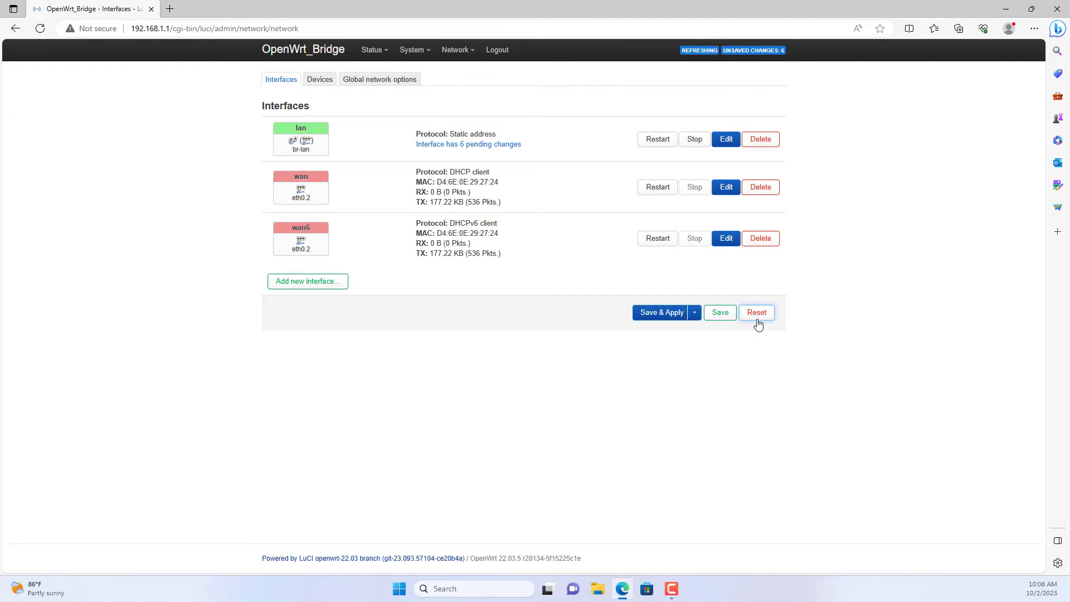
left_click(653, 314)
left_click(631, 138)
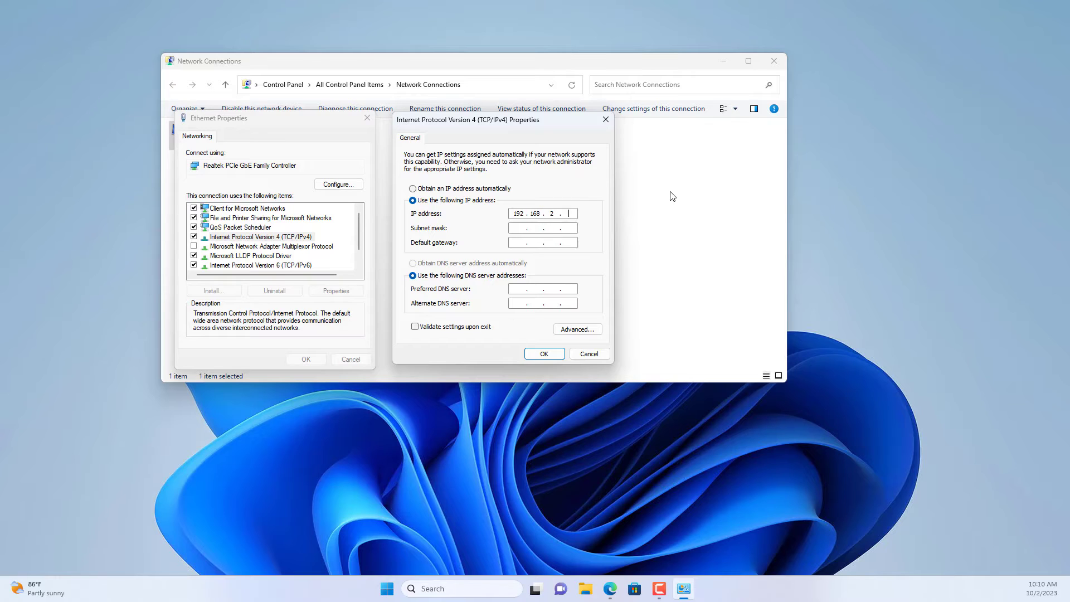
Step: Auto-fill subnet mask 255.255.255.0 and confirm the PC's fixed IPv4 address 192.168.2.10 with gateway 192.168.2.1
key("Tab")
left_click(544, 353)
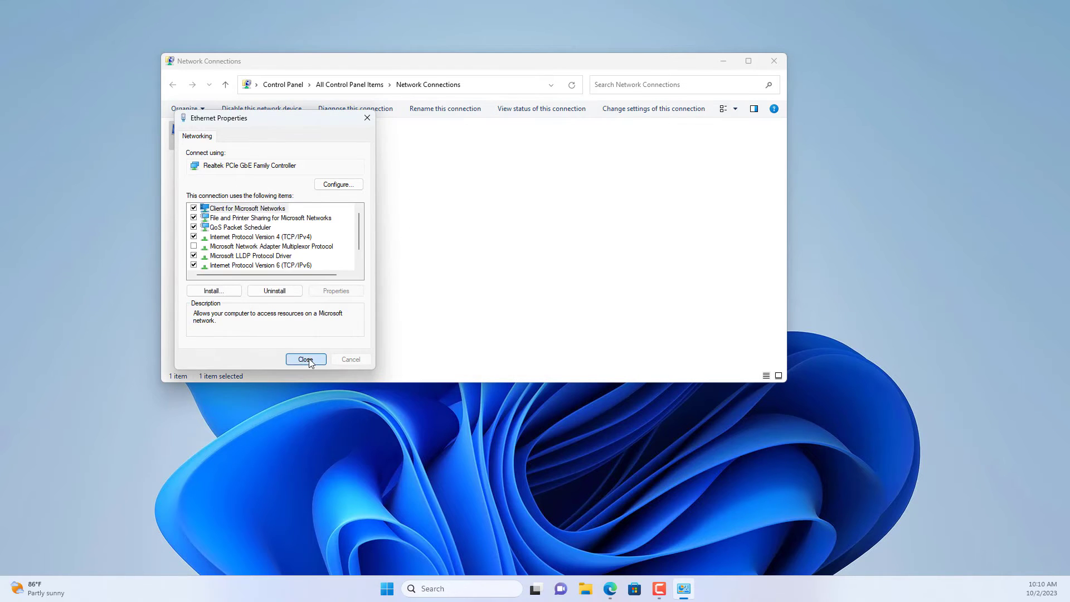
Step: Close Ethernet Properties and load LuCI at 192.168.2.1 in a new browser tab
left_click(305, 360)
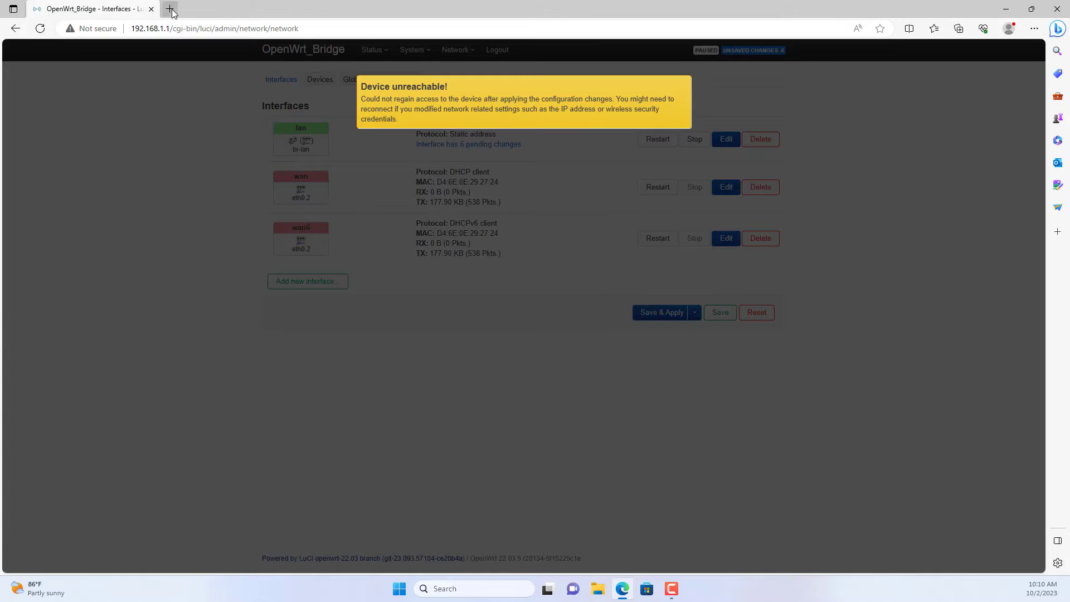
left_click(170, 9)
type("1")
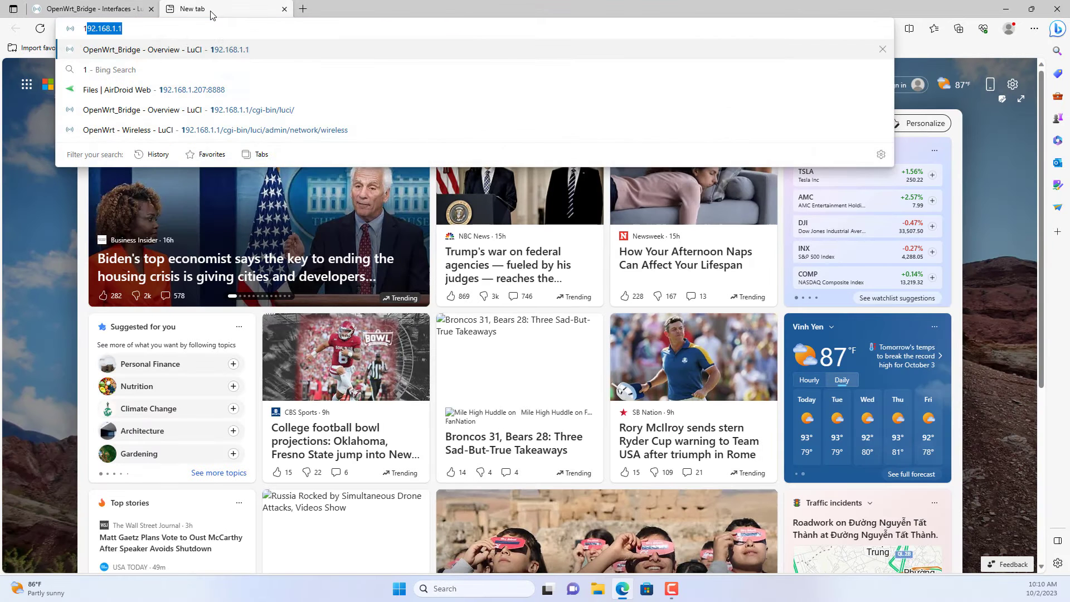
type("92.168.2.1/cgi-bin/luci/")
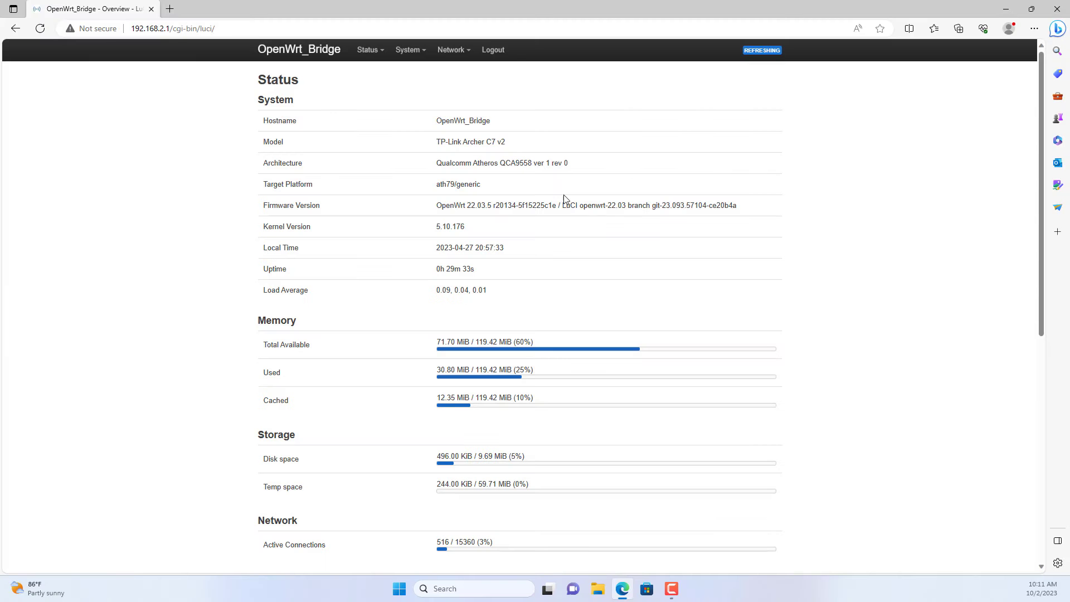
mouse_move(452, 50)
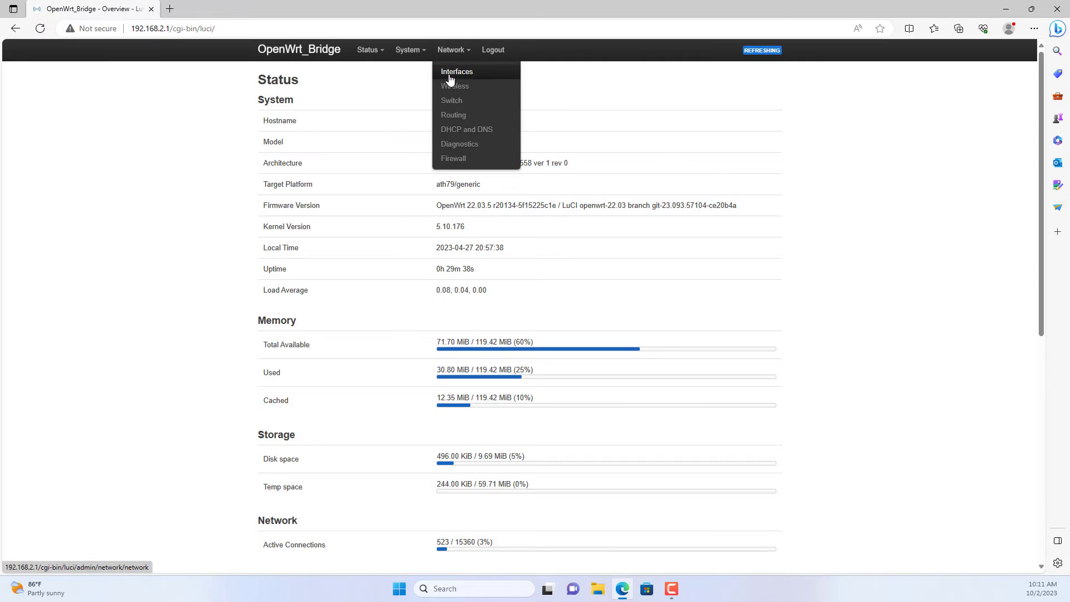
Step: Scan for wireless networks on radio1 and choose to join NETVN
left_click(477, 91)
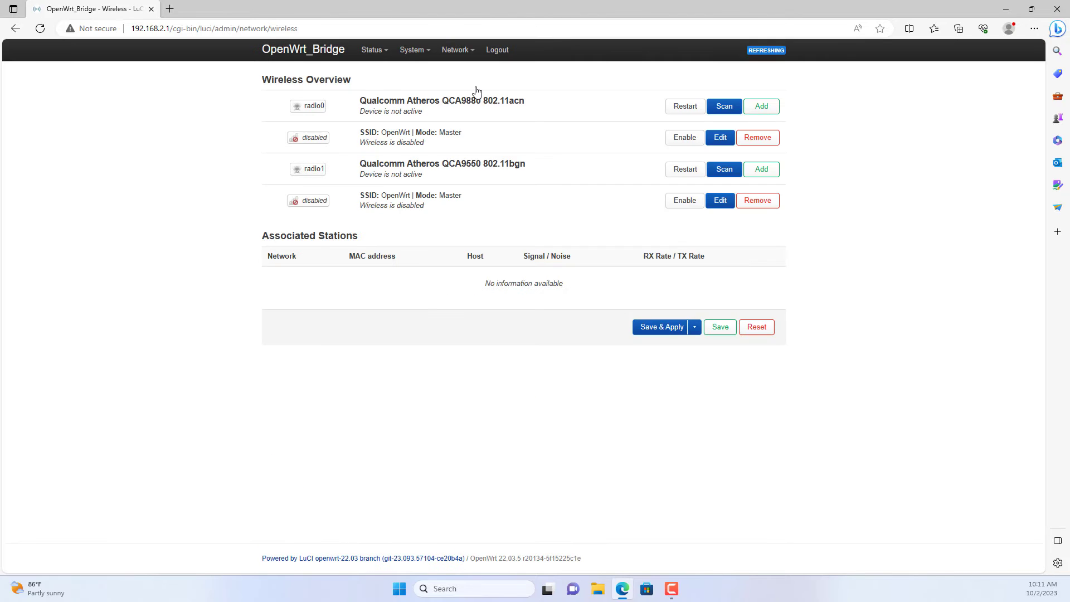
left_click_drag(365, 165, 533, 175)
left_click(726, 170)
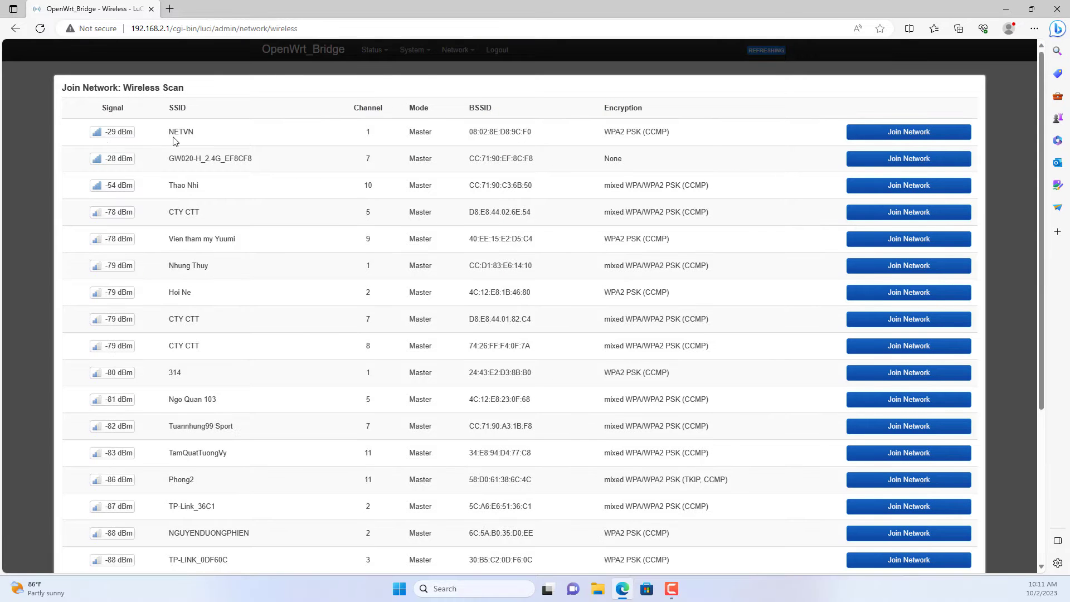
double_click(365, 133)
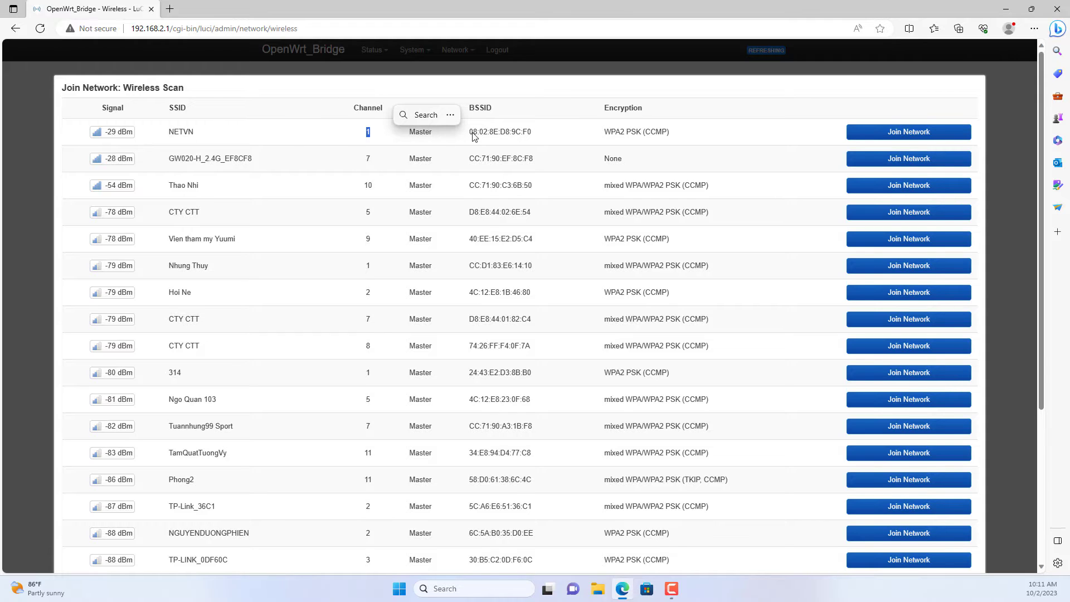
left_click(903, 134)
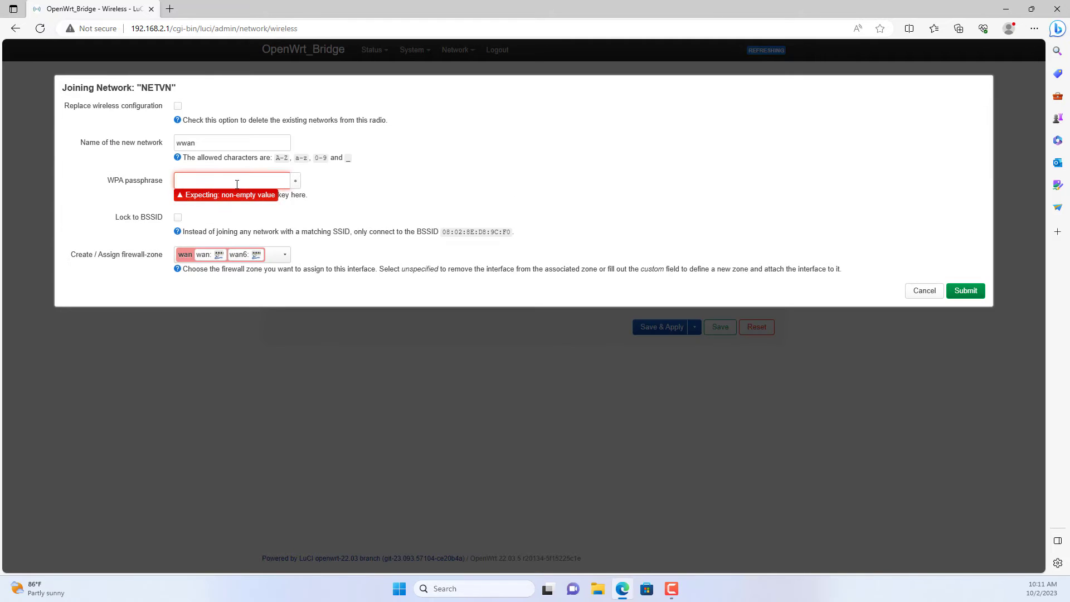
Step: Enter the WPA passphrase, assign the lan firewall zone, and submit the NETVN join
type("••")
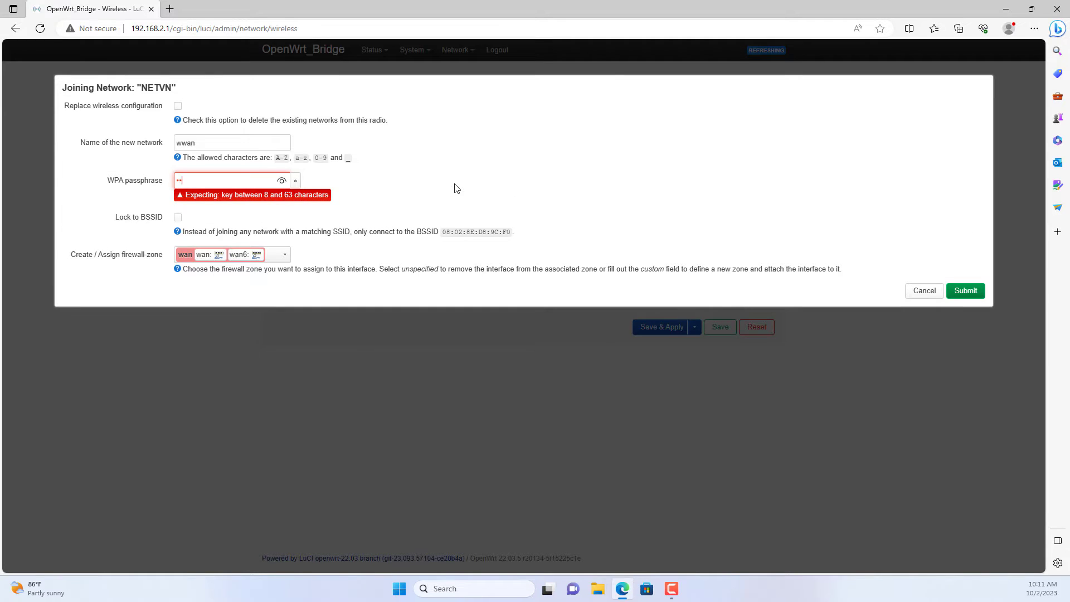
type("•••••••••")
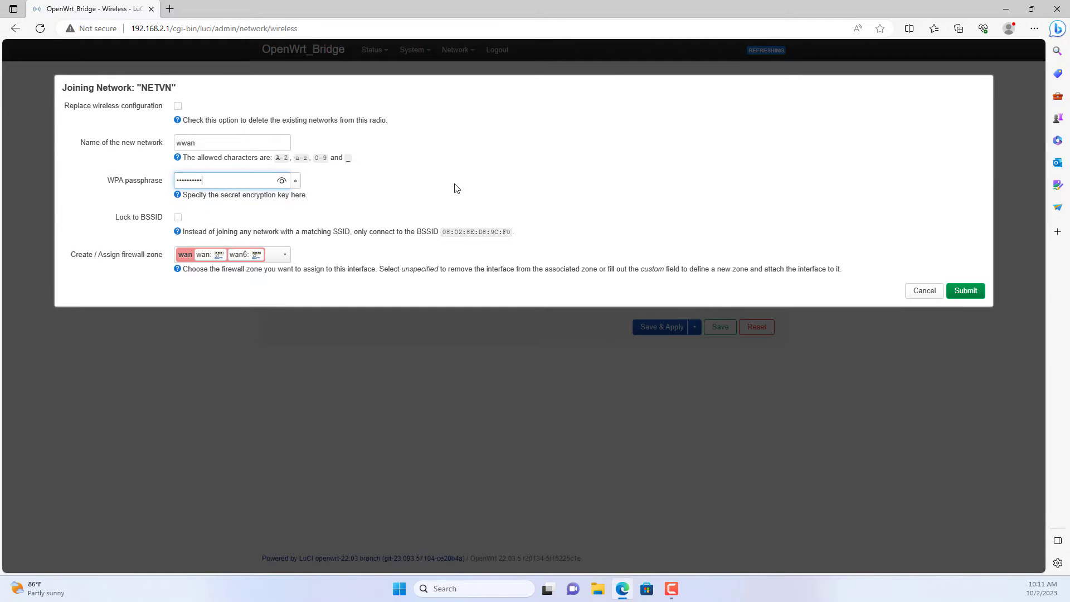
left_click(275, 256)
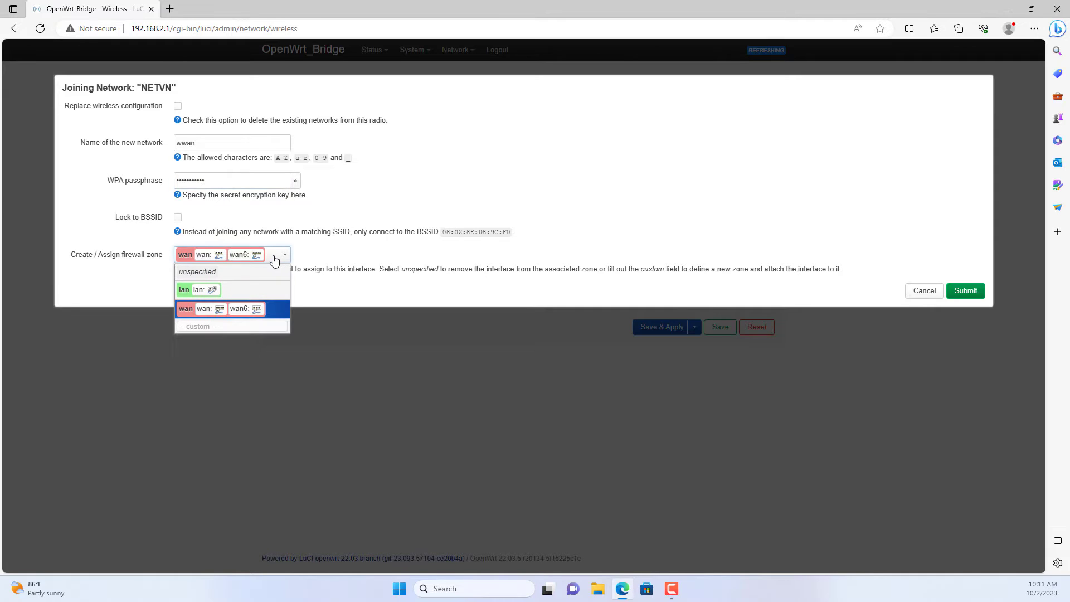
left_click(206, 291)
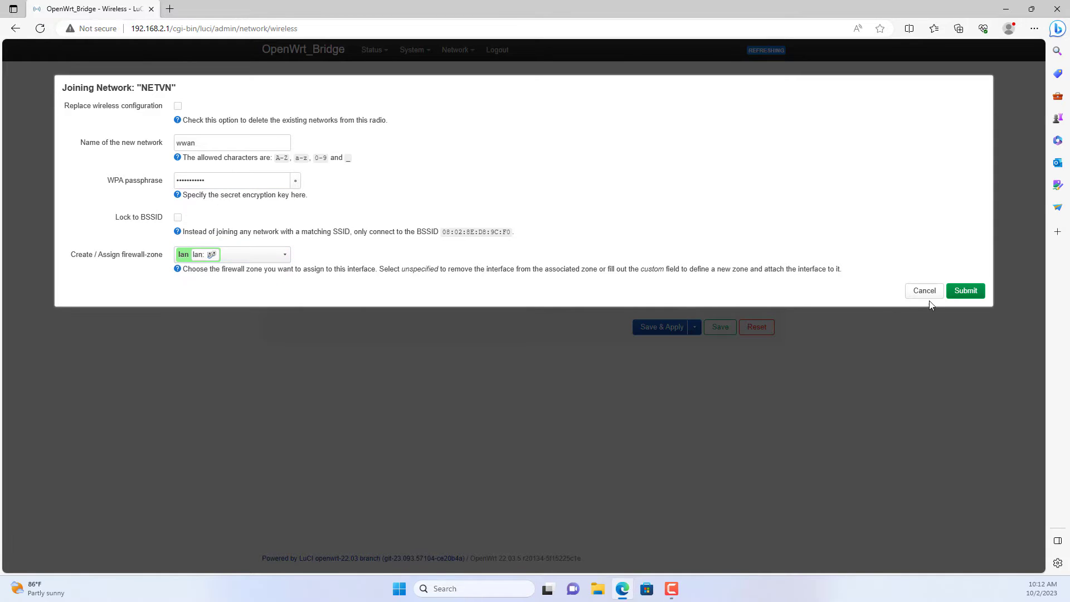
left_click(966, 290)
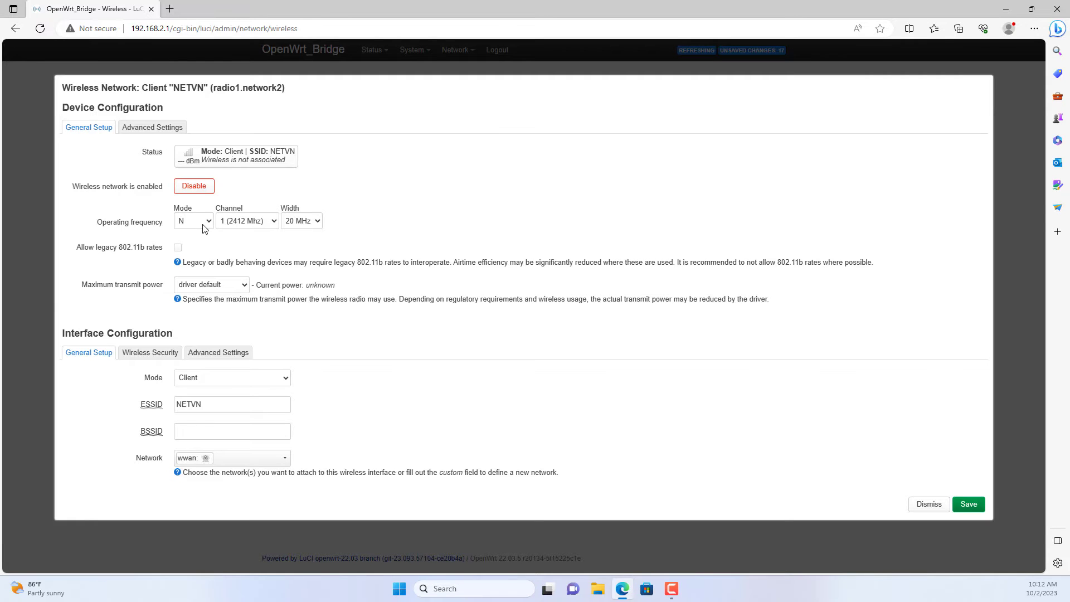
Step: Keep the NETVN client at wireless mode N, channel 1, and 20 MHz width
left_click(203, 225)
left_click(203, 227)
left_click(246, 225)
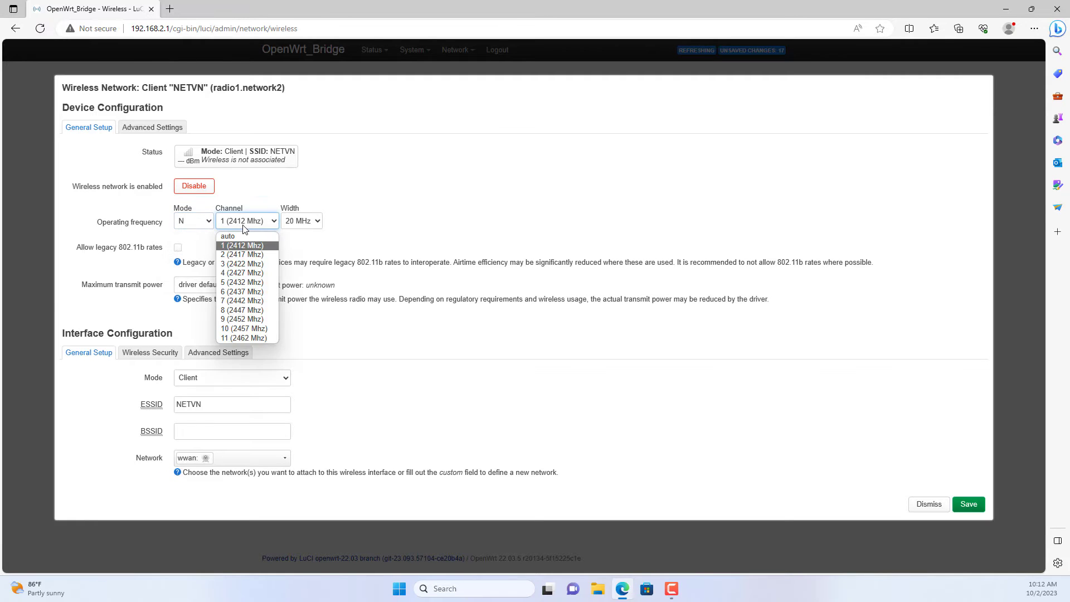
left_click(240, 247)
left_click(300, 226)
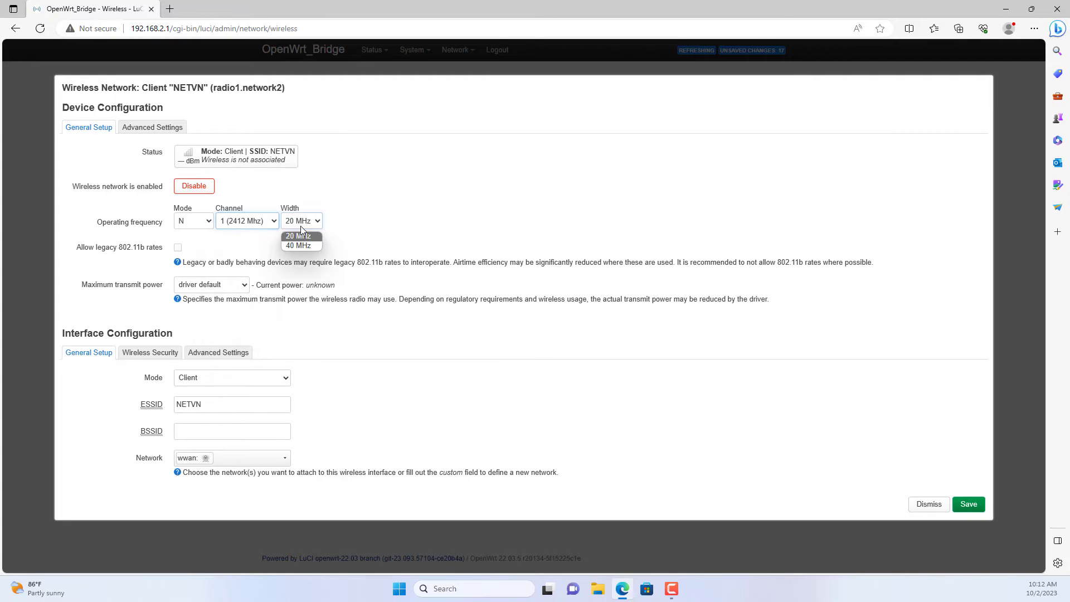
left_click(306, 241)
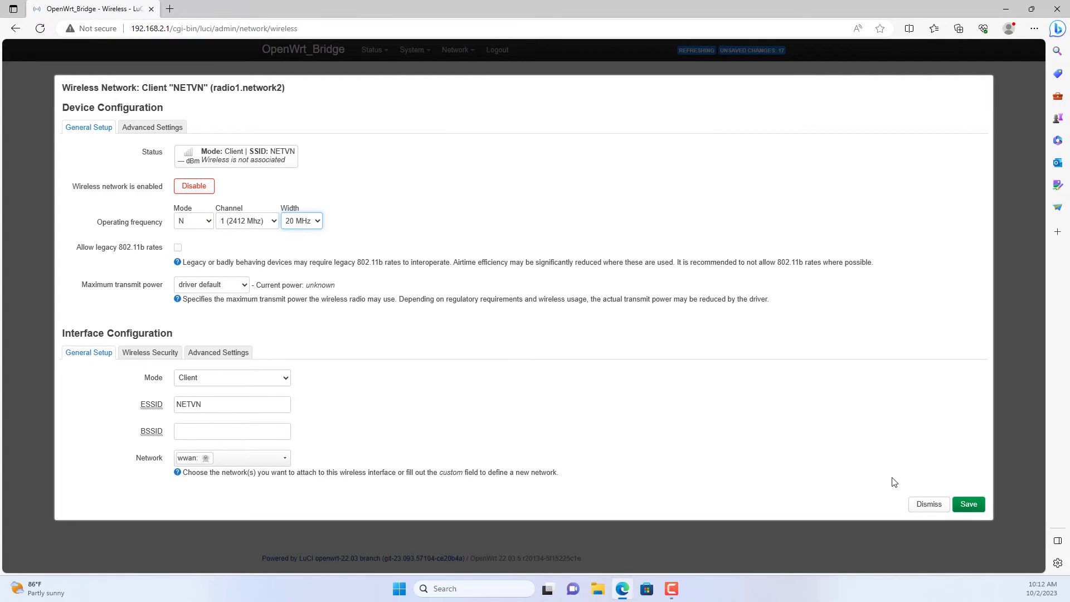
Step: Save the NETVN client settings and apply the pending wireless changes
left_click(977, 509)
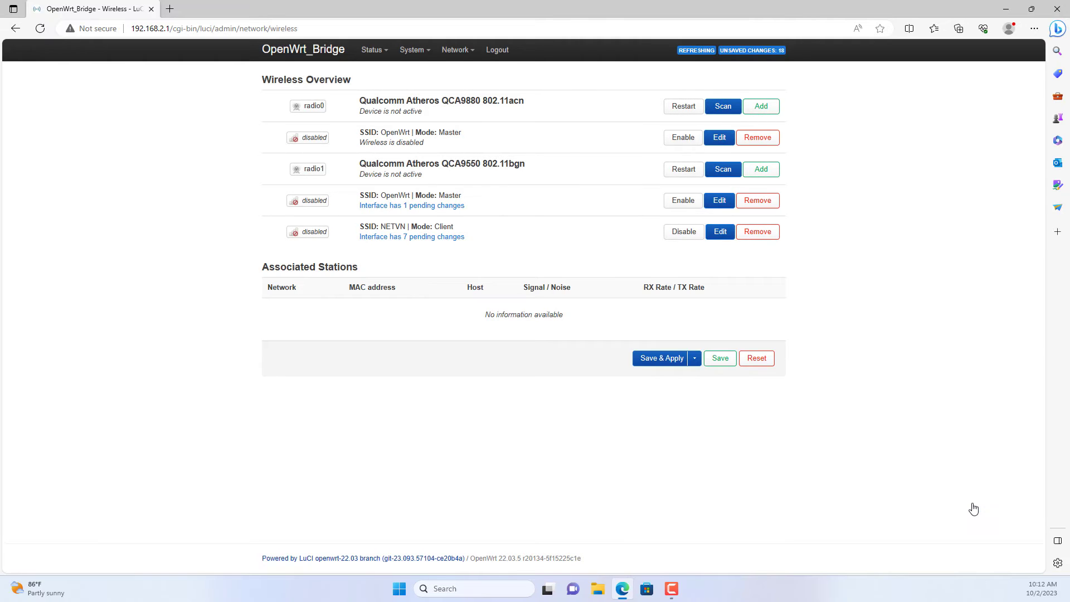
left_click(663, 361)
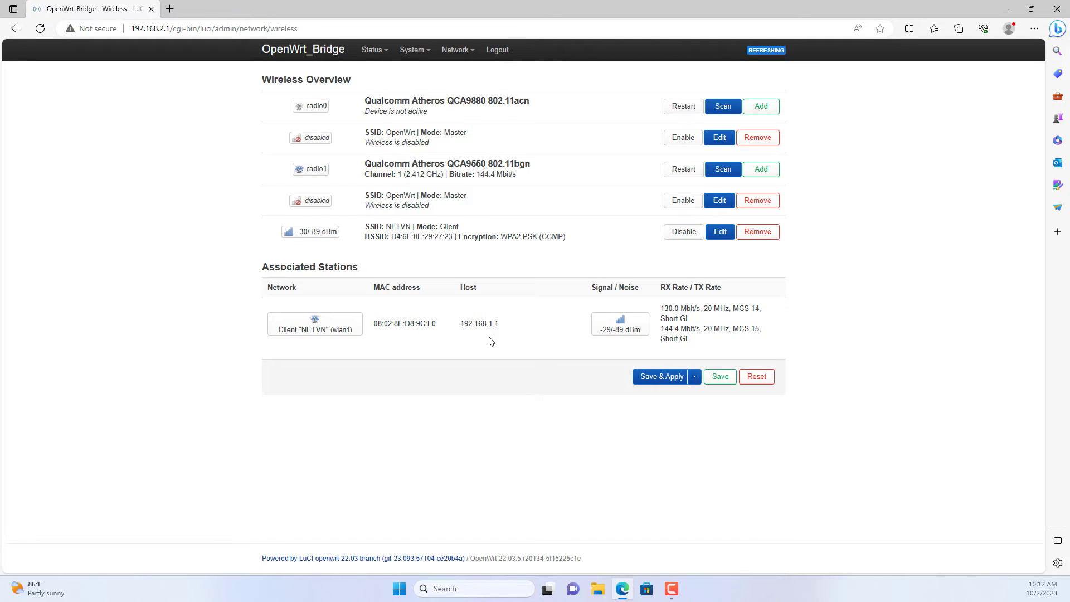
mouse_move(462, 51)
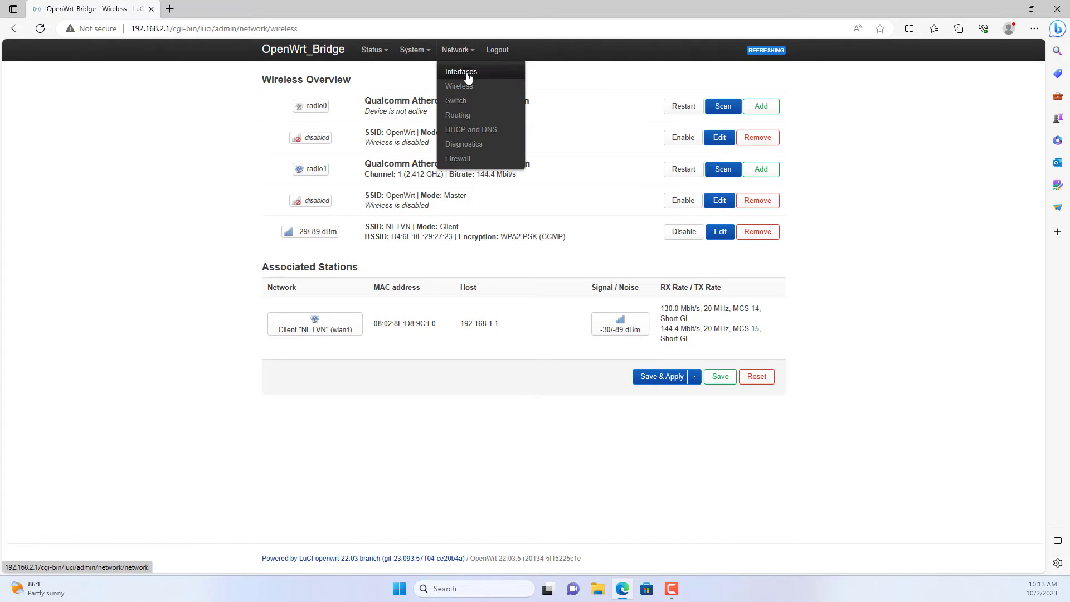
Step: Delete the wan and wan6 interfaces on the interfaces page and apply
left_click(495, 78)
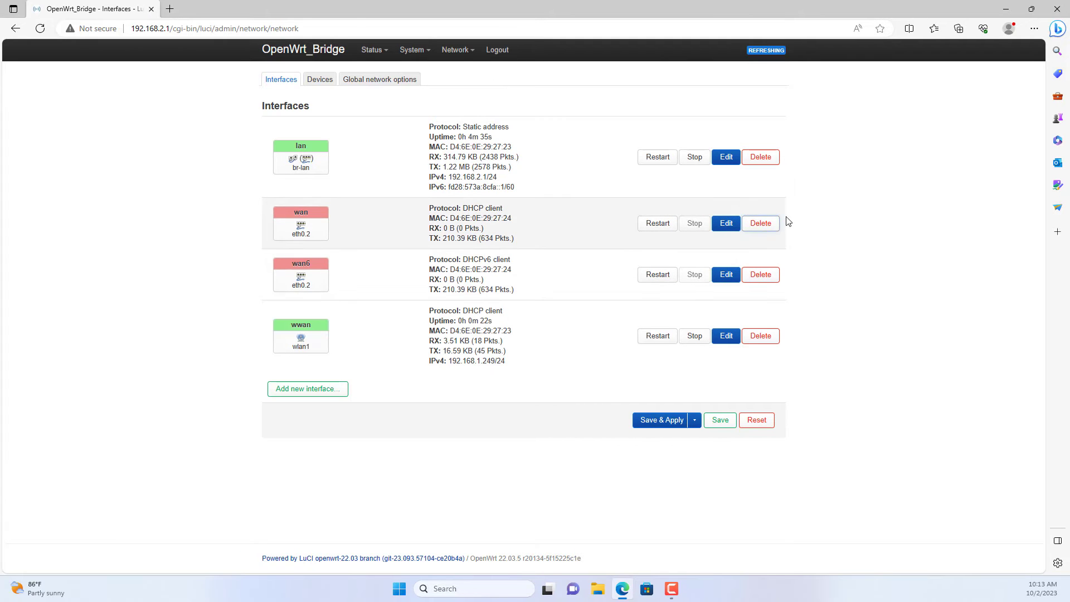
left_click(768, 223)
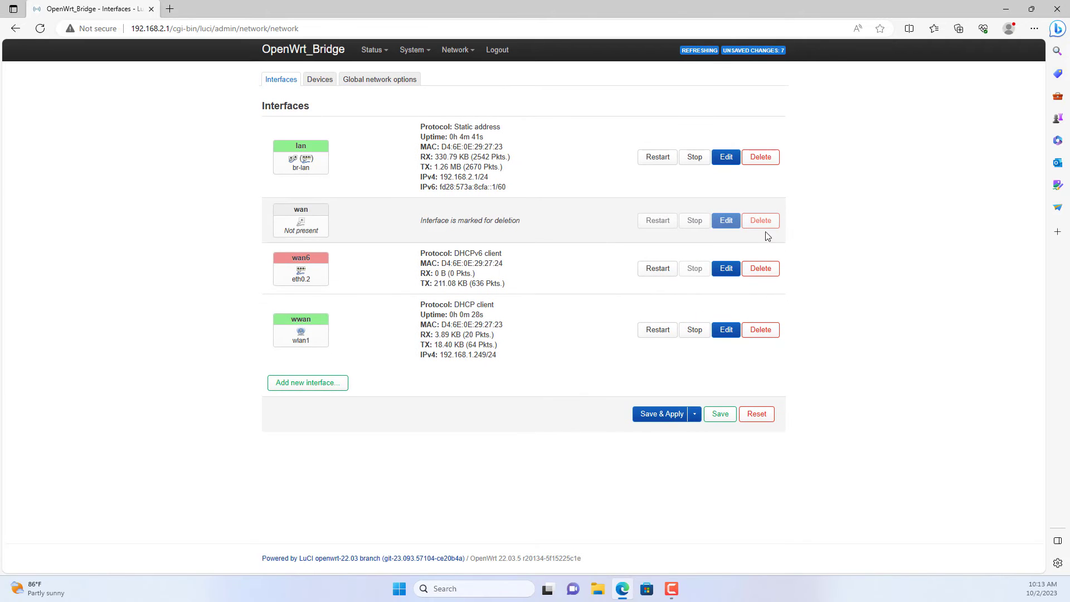
left_click(760, 267)
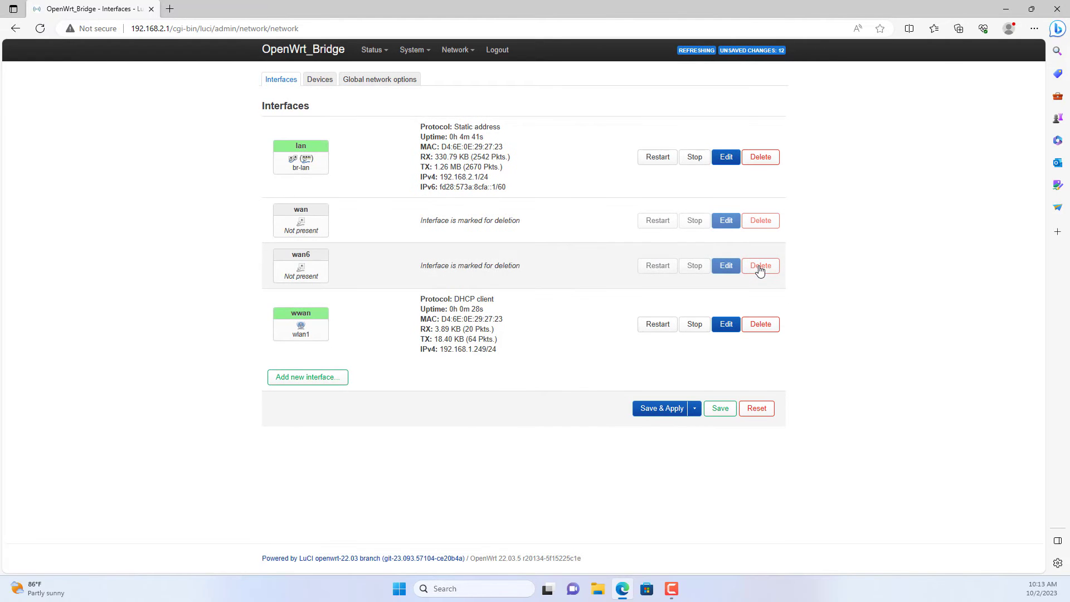
left_click(658, 411)
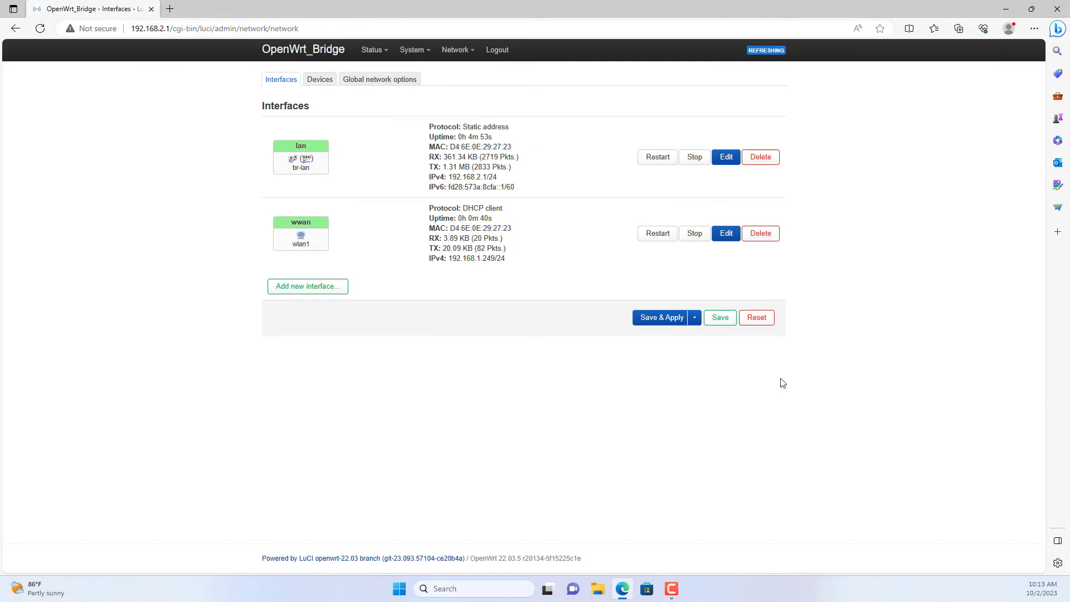
Step: Delete the wan zone under Network > Firewall and apply the change
mouse_move(457, 57)
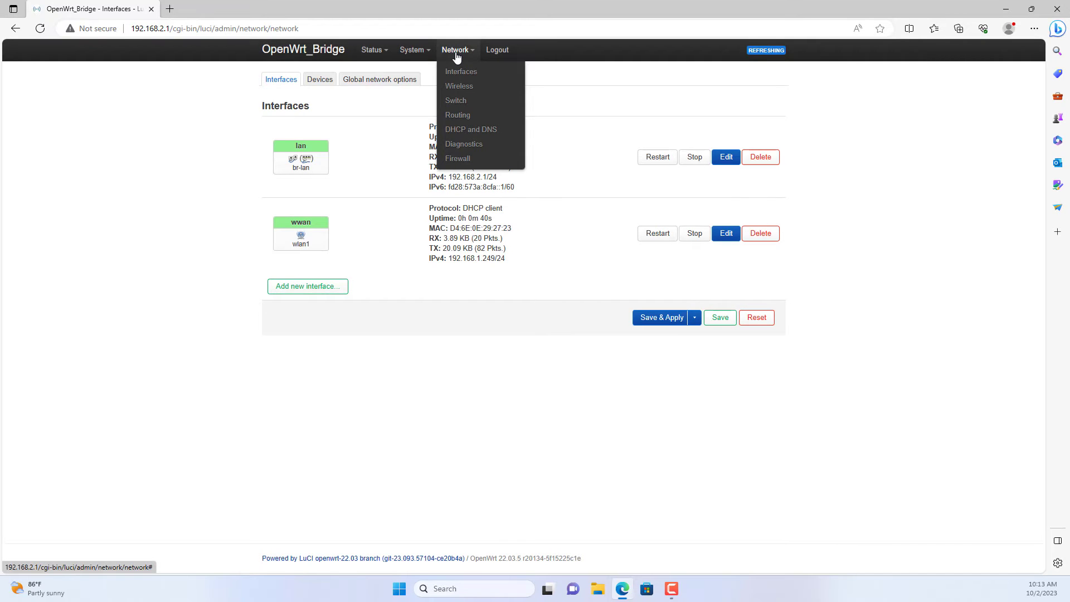
left_click(497, 165)
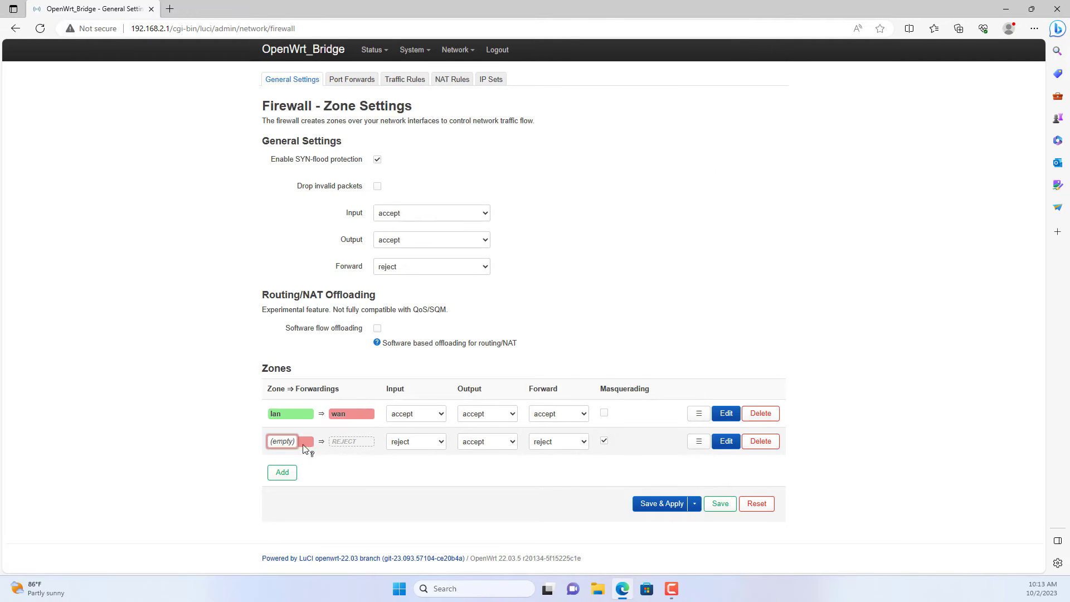
left_click(761, 441)
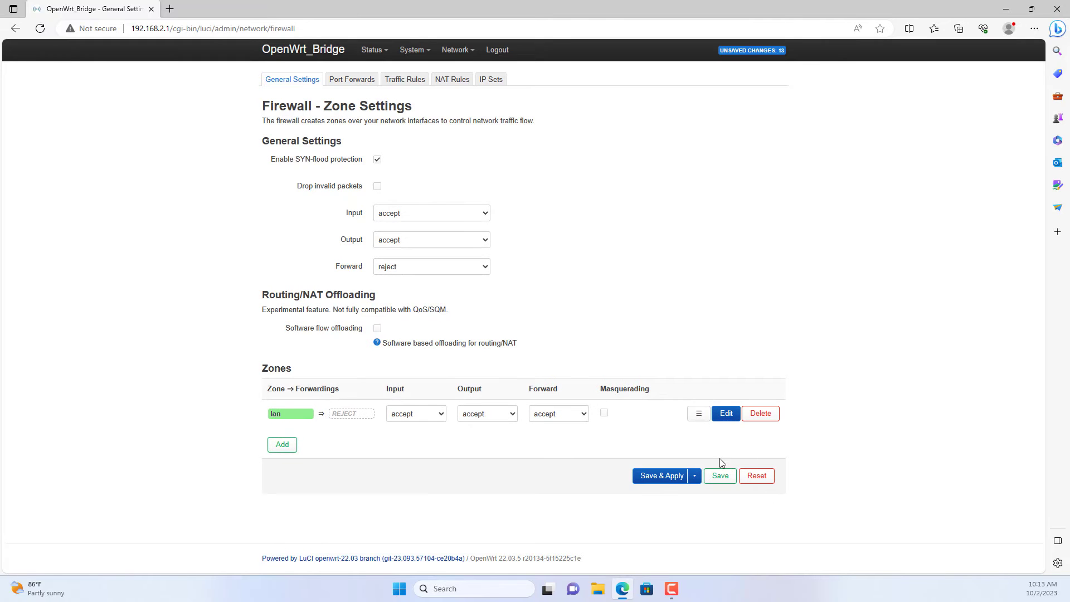
left_click(662, 477)
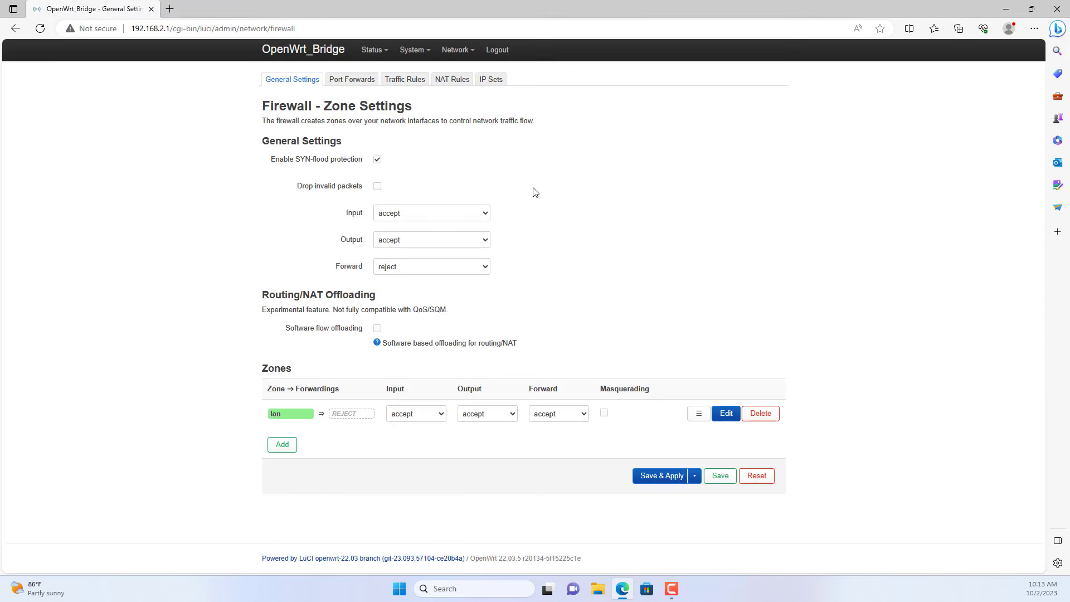
mouse_move(457, 51)
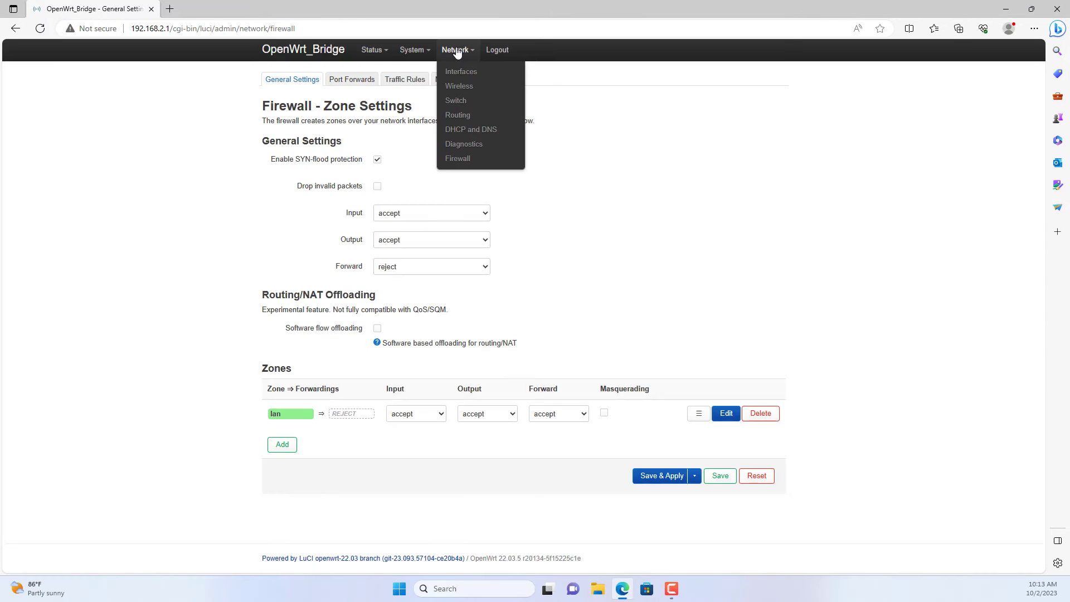
Step: Switch the wwan interface's protocol to Static address
left_click(500, 75)
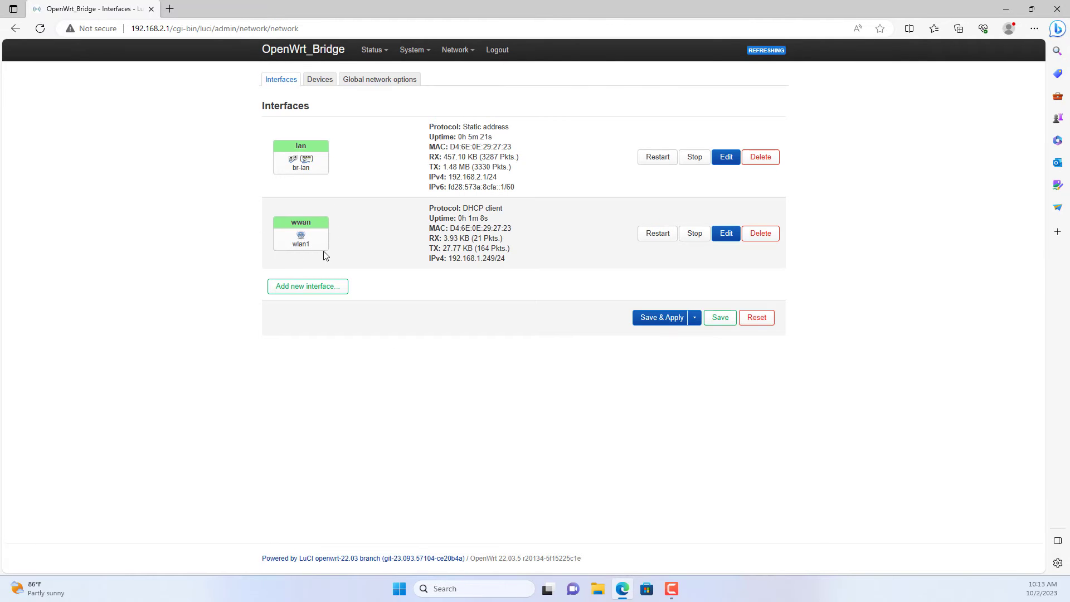
left_click(723, 236)
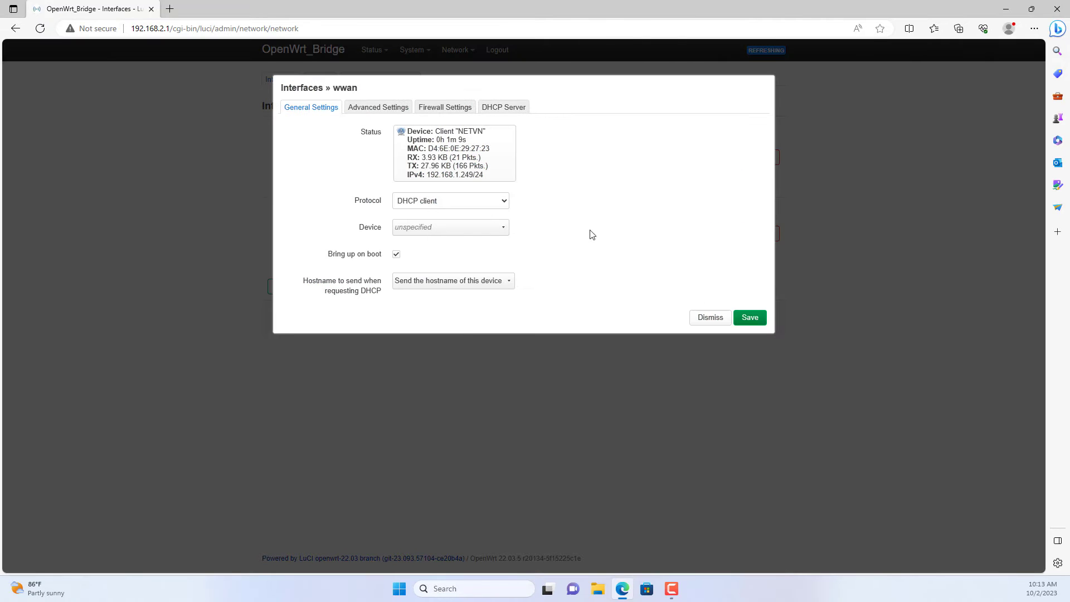
left_click(454, 204)
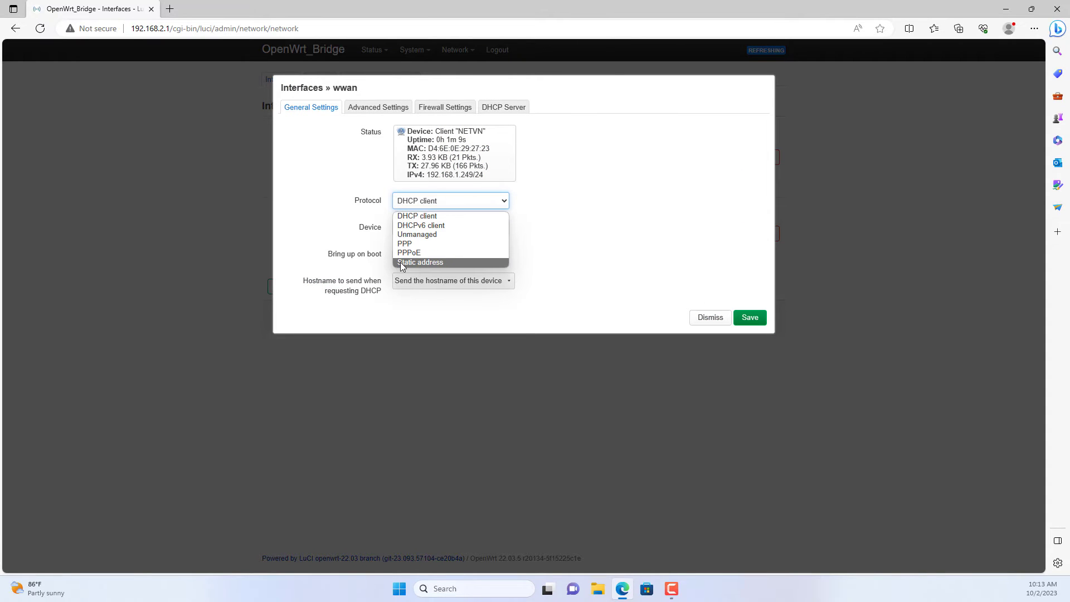
left_click(470, 262)
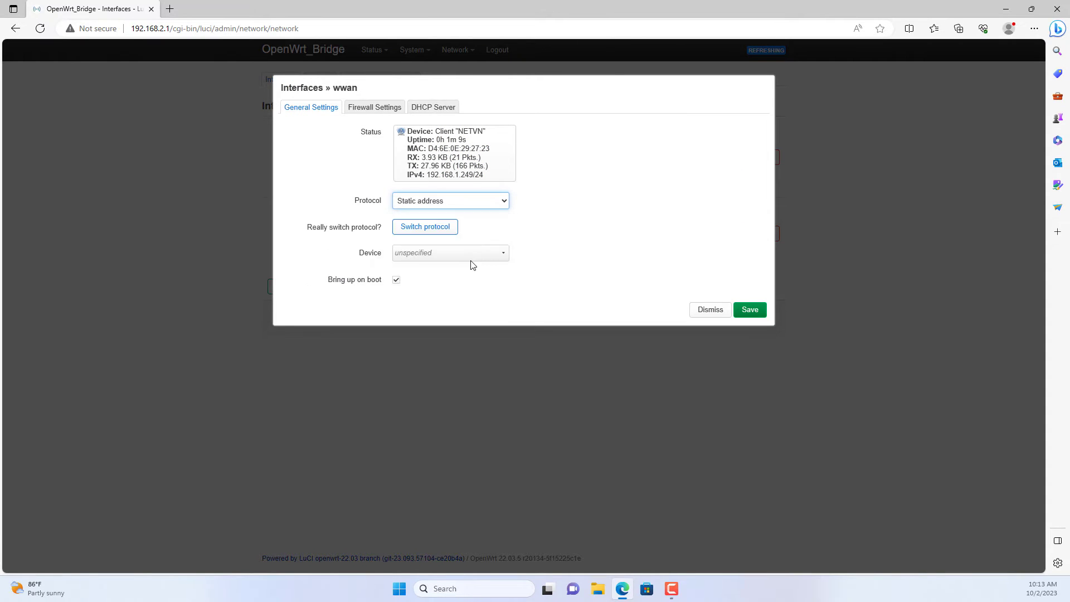
left_click(424, 229)
Step: Enter wwan IPv4 address 192.168.1.30, netmask 255.255.255.0, and start the gateway 192.168.1.1
left_click(438, 280)
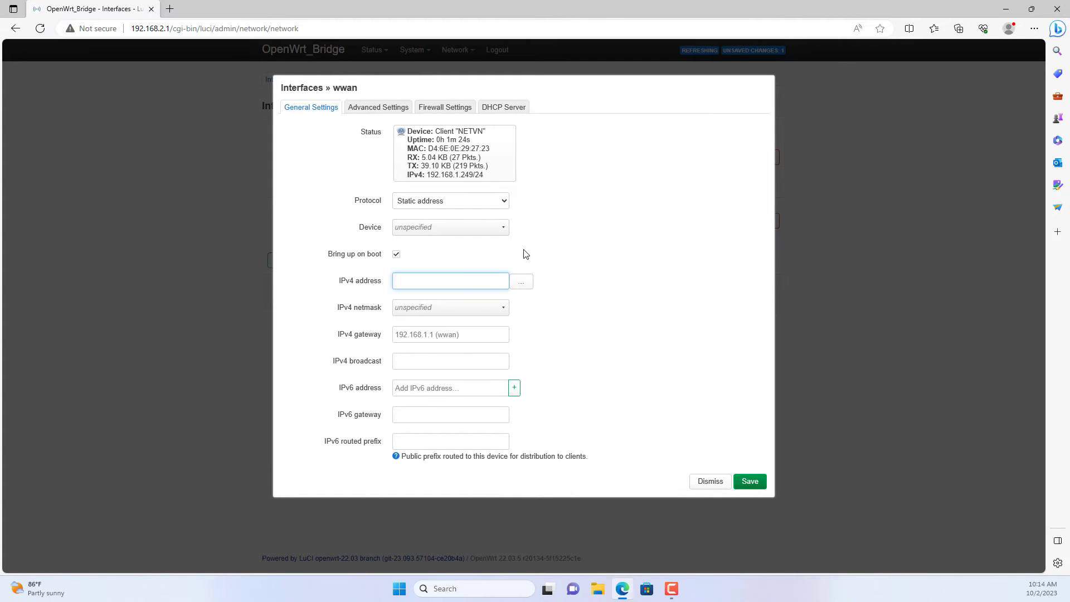
type("192.168")
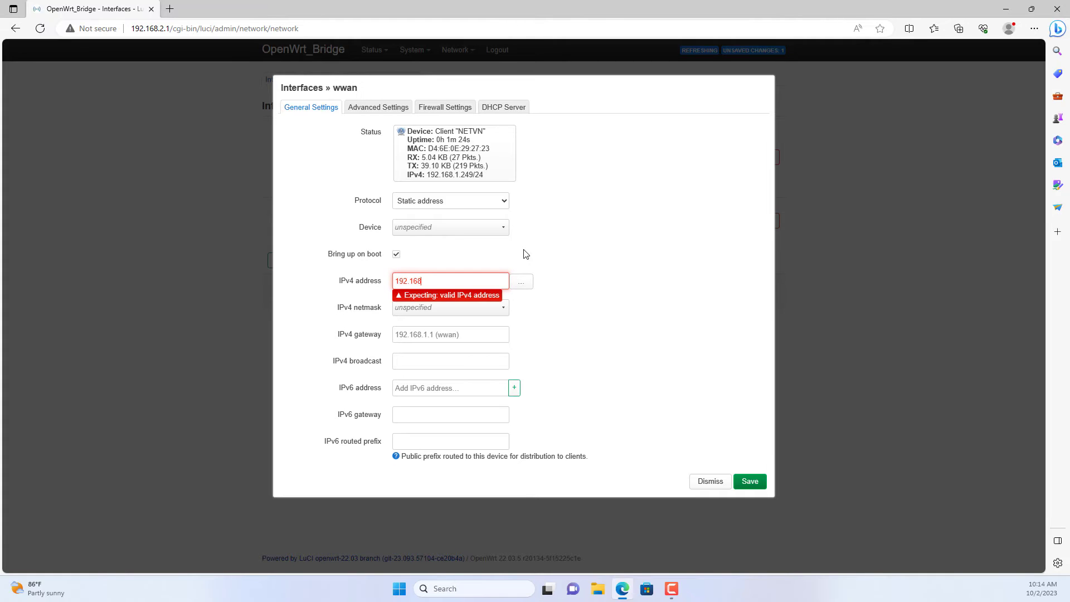
type(".1.30")
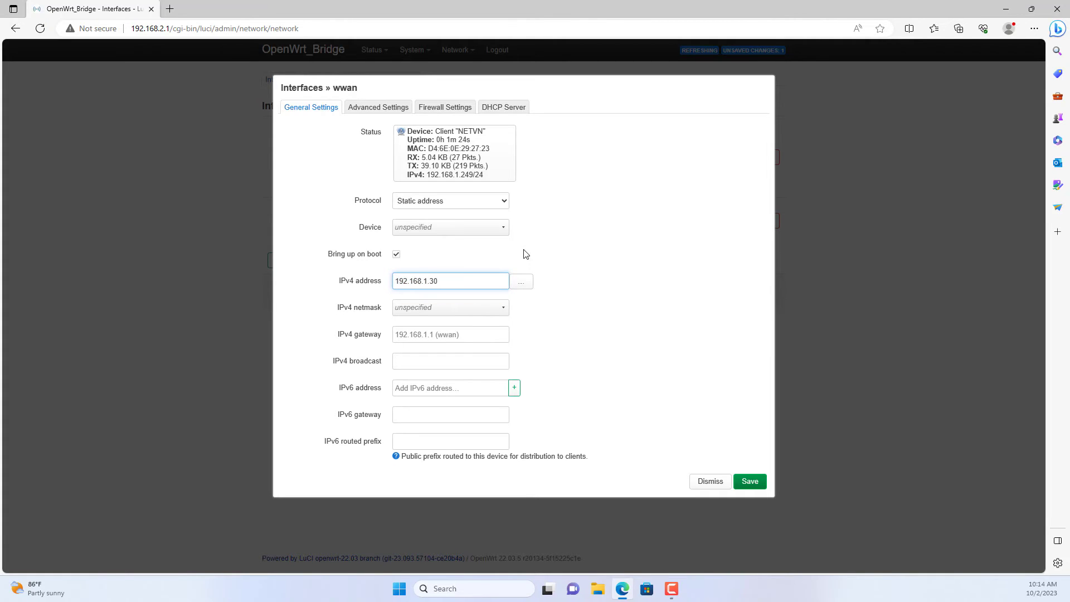
left_click(480, 310)
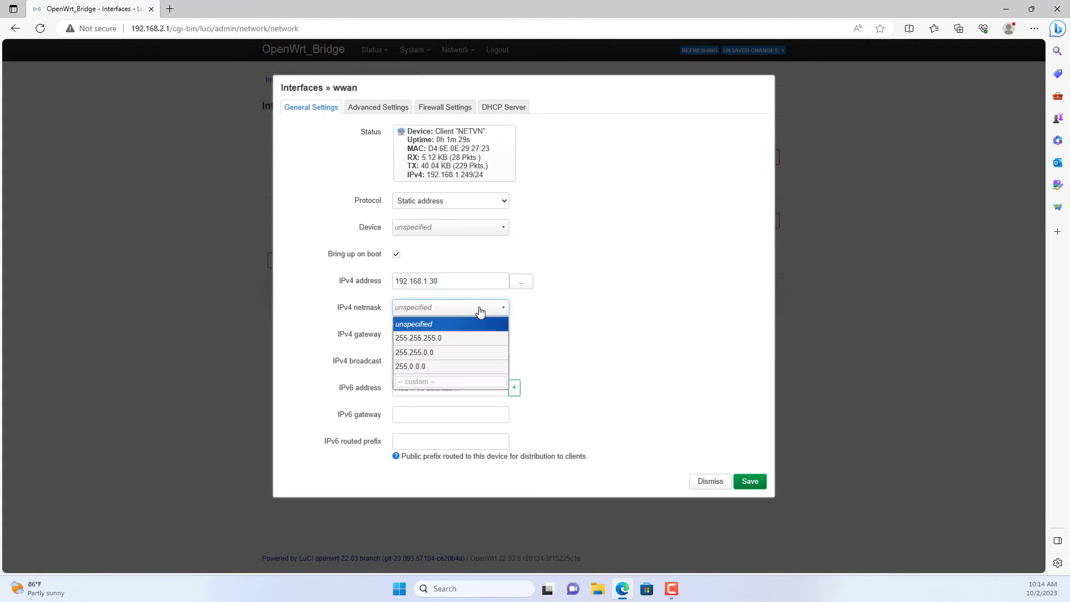
left_click(452, 338)
left_click(452, 338)
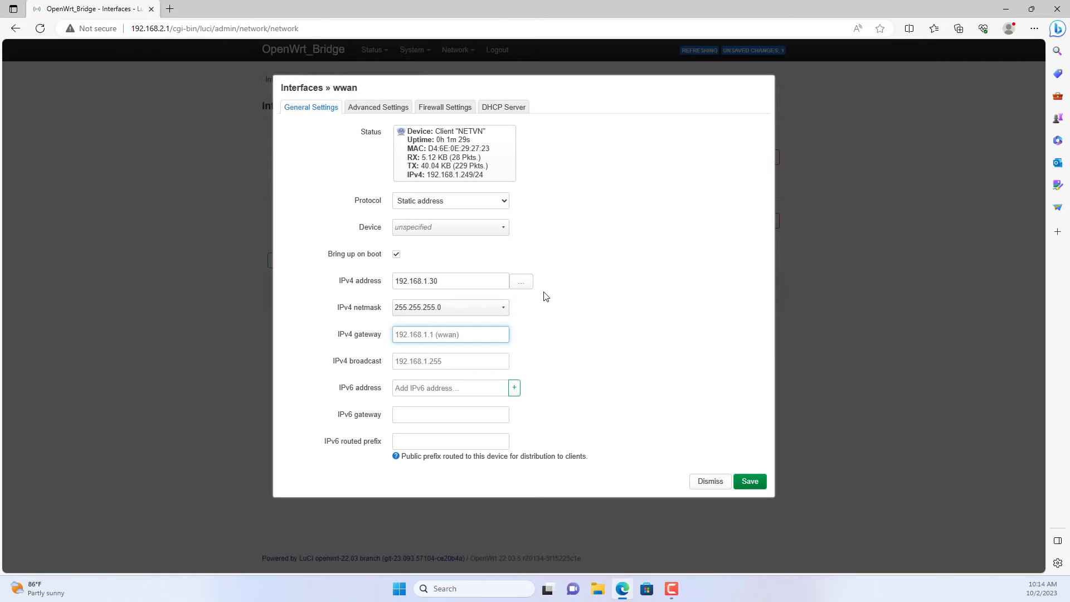
type("192.168.1.1")
Step: Save wwan's static settings, then add custom DNS server 192.168.1.1 and save again
left_click(750, 481)
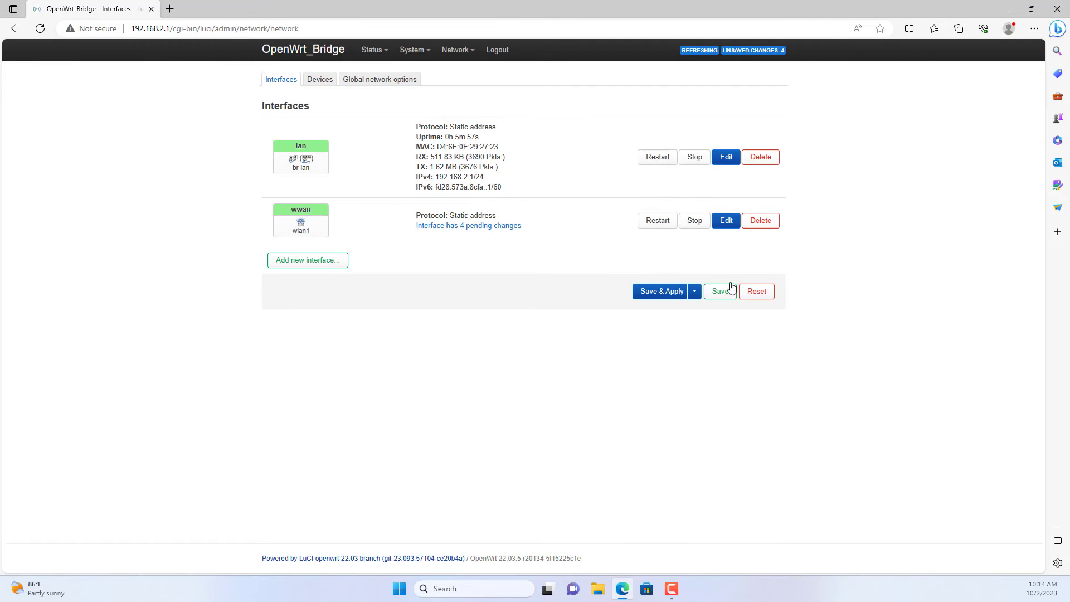
left_click(726, 221)
left_click(382, 108)
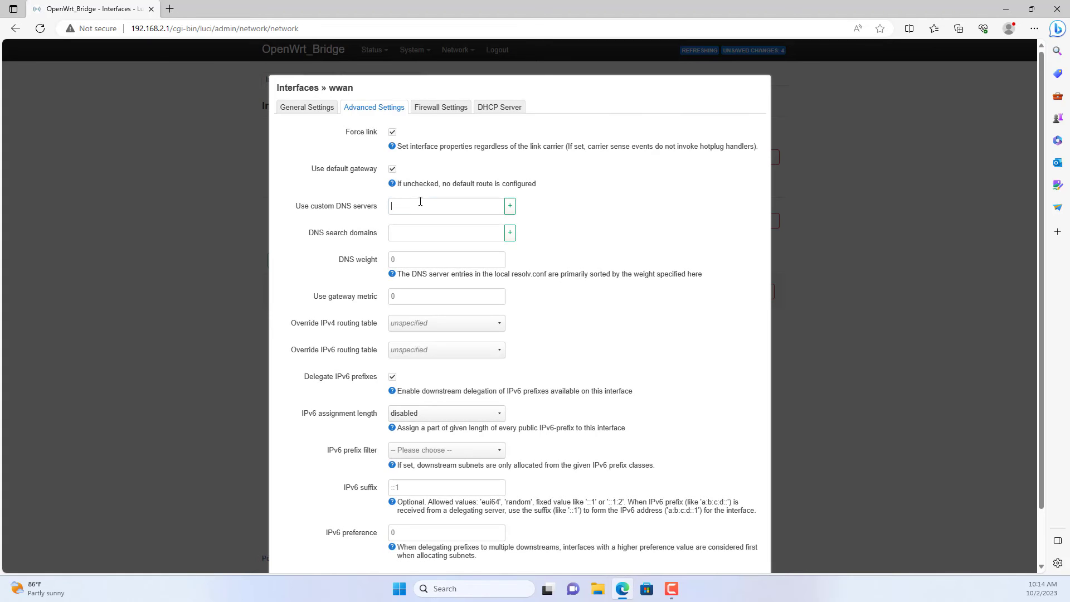
type("192.168.1.1")
scroll(614, 209, "down", 1)
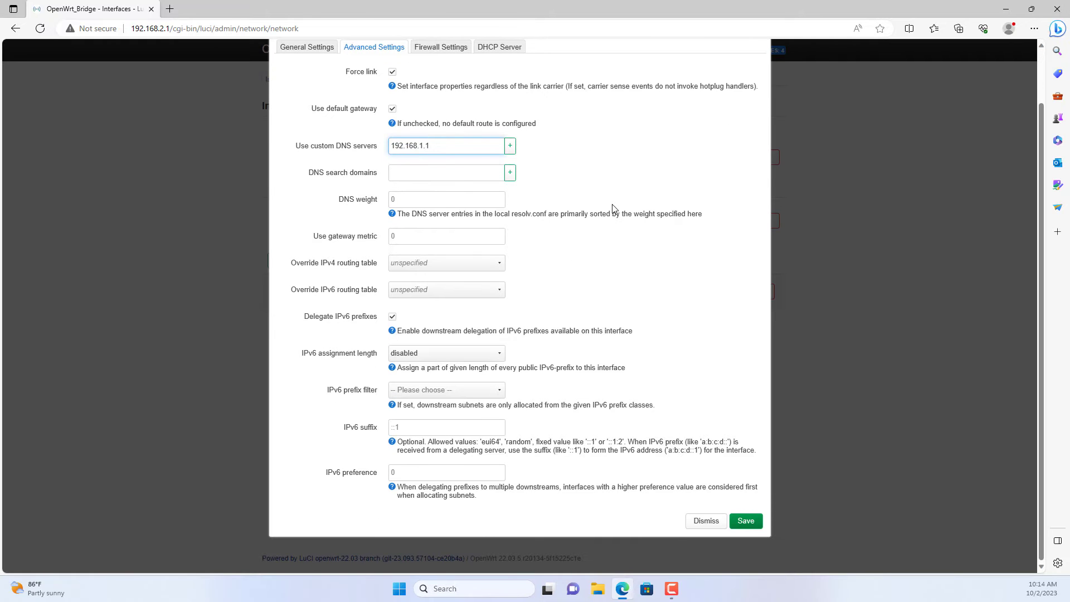
left_click(745, 521)
Step: Apply the pending changes and check that wwan shows 192.168.1.30/24
left_click(661, 292)
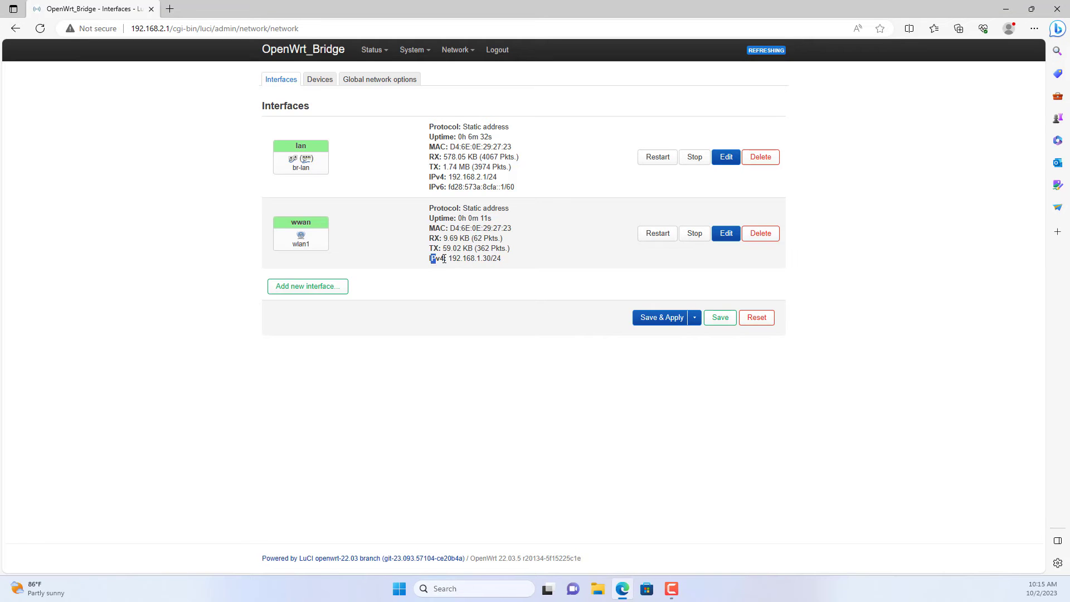
left_click_drag(444, 259, 504, 260)
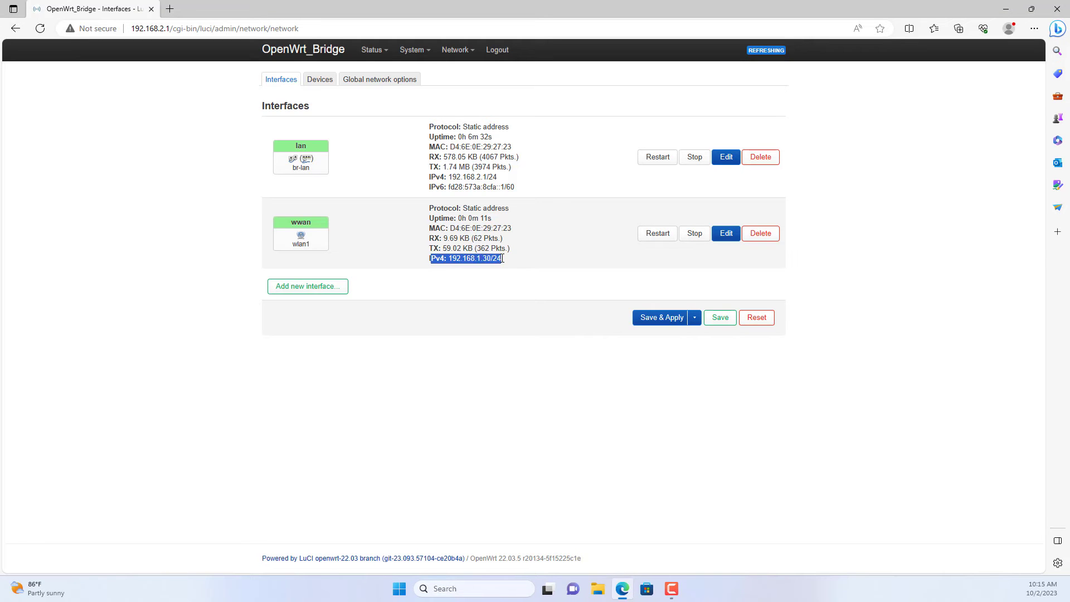
left_click(548, 352)
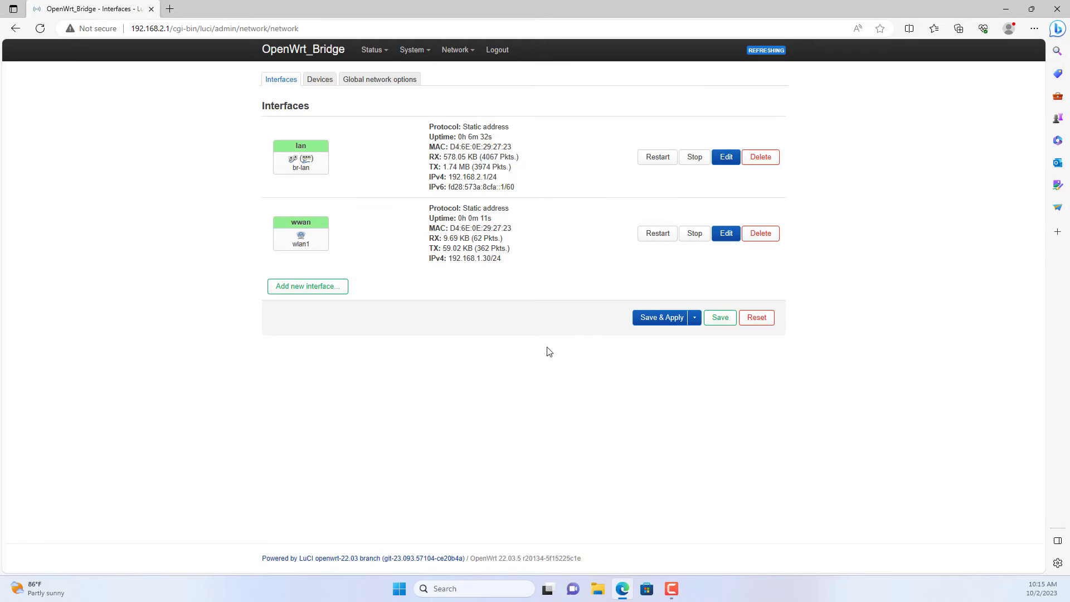
Step: Run an IPv4 ping to openwrt.org from Diagnostics and check all 5 replies return with 0% loss
mouse_move(454, 49)
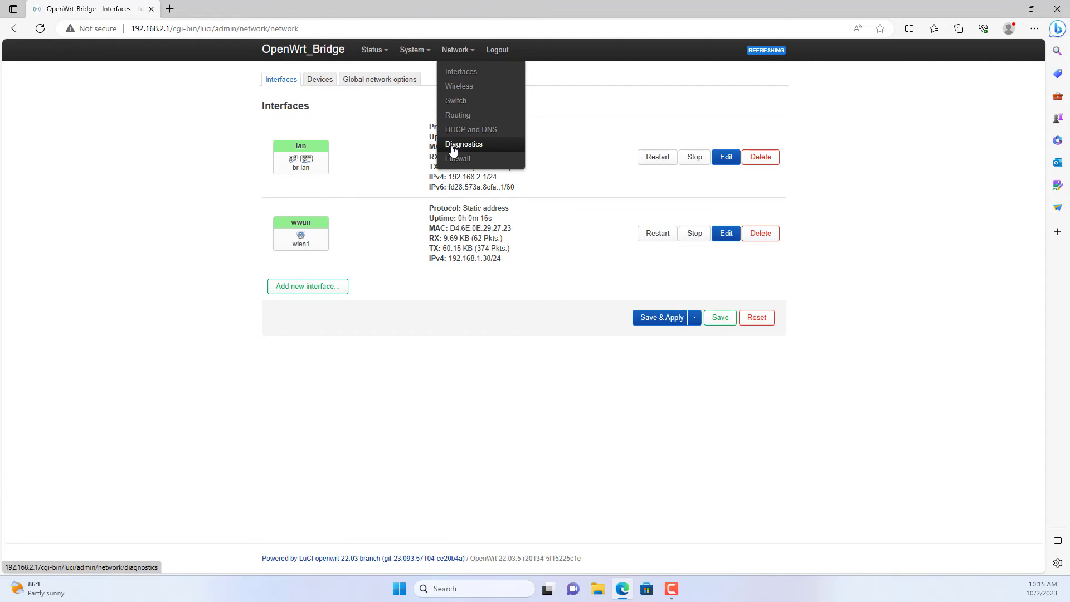
left_click(493, 153)
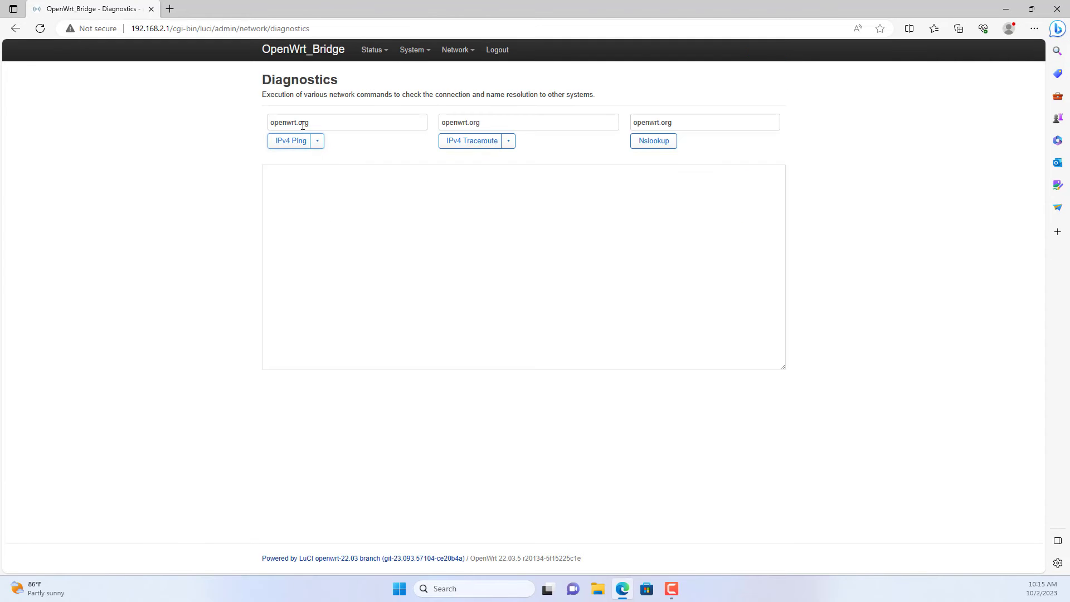
left_click_drag(306, 123, 248, 124)
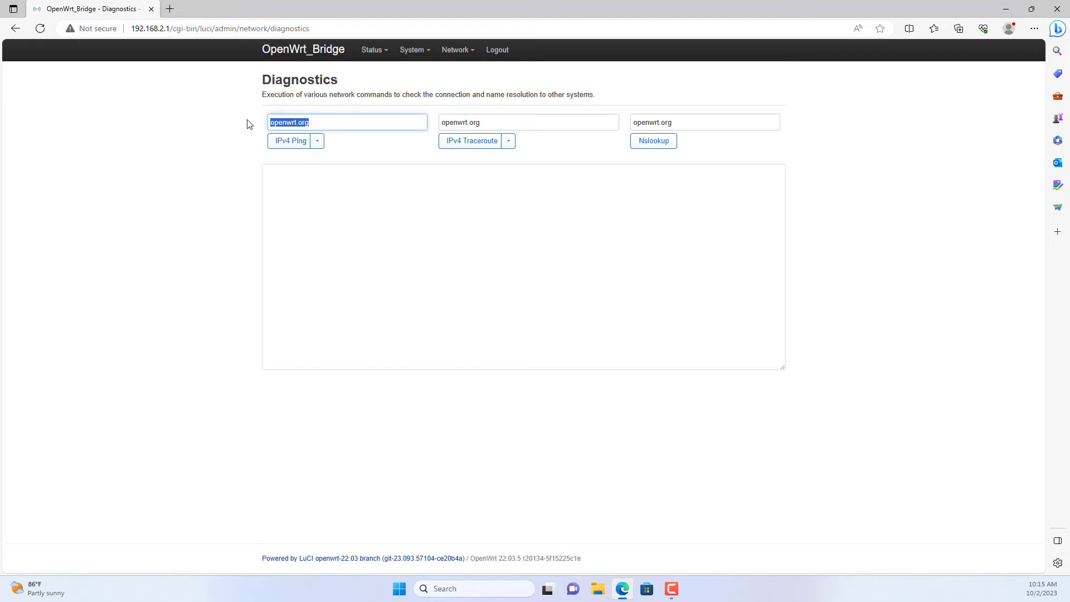
left_click(295, 142)
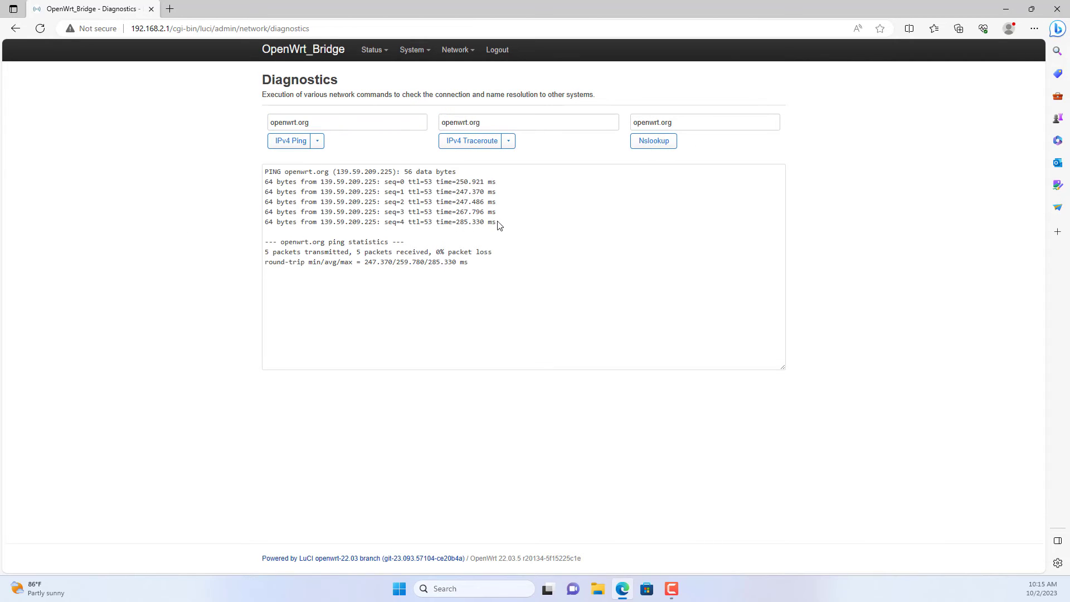
left_click_drag(498, 224, 262, 178)
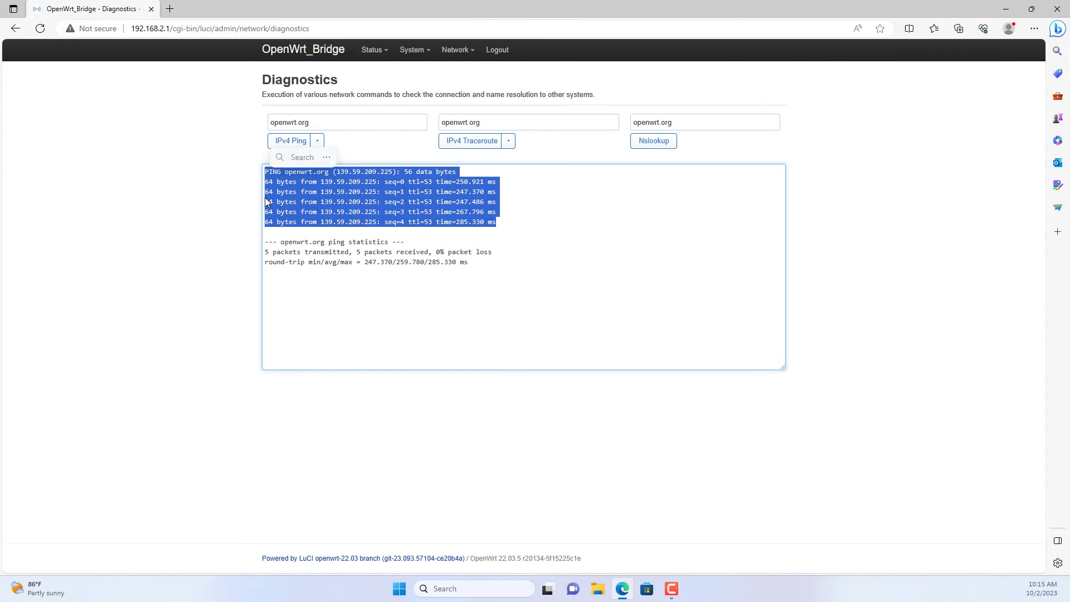
left_click(566, 396)
Step: On the Software page, filter for luci-proto-relay and update the package lists
mouse_move(412, 51)
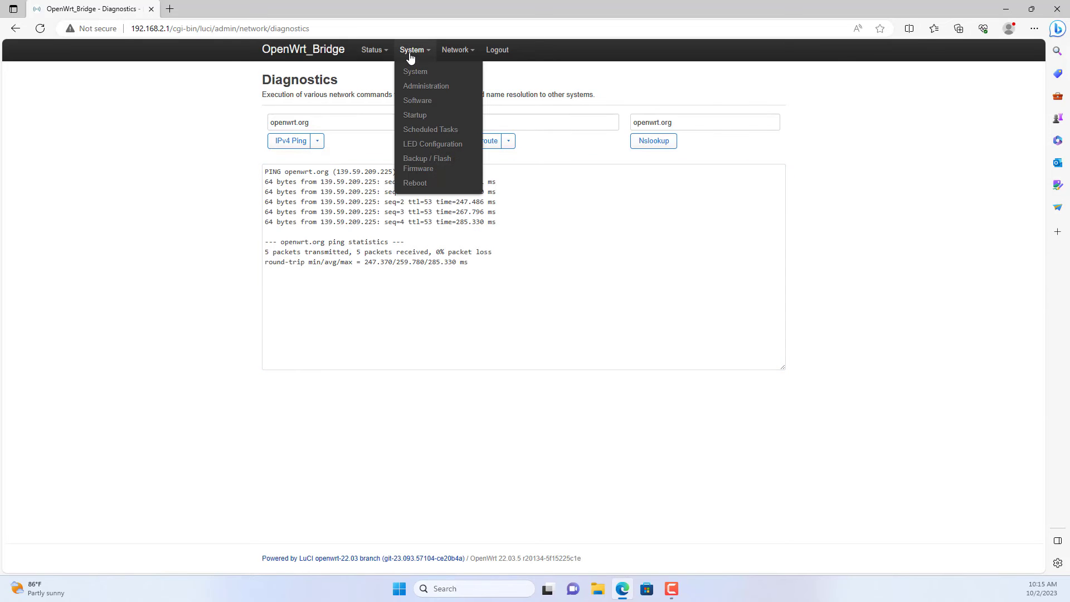
left_click(453, 103)
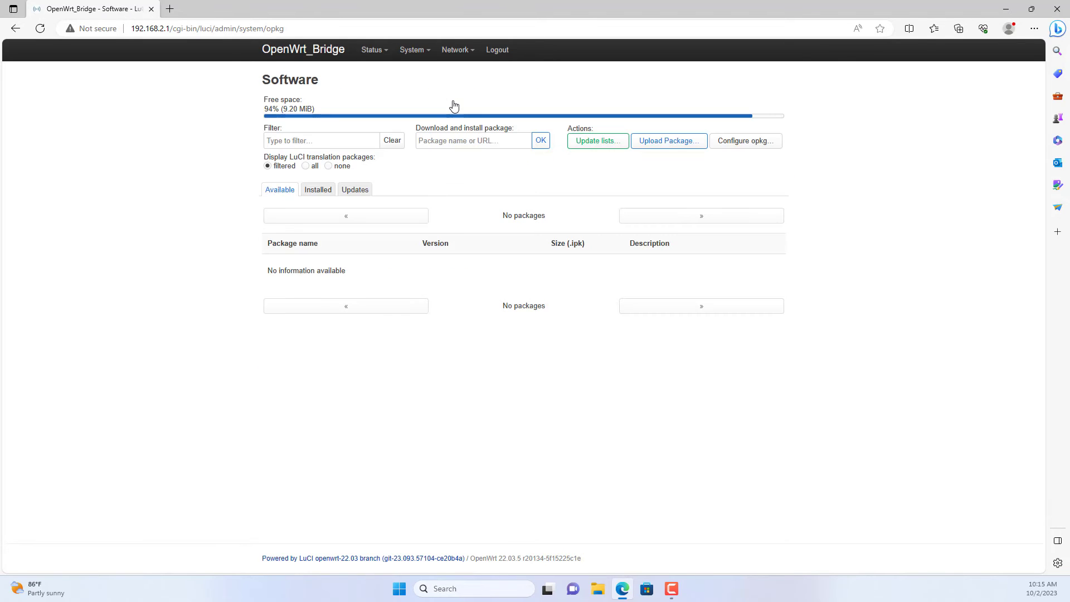
left_click(334, 140)
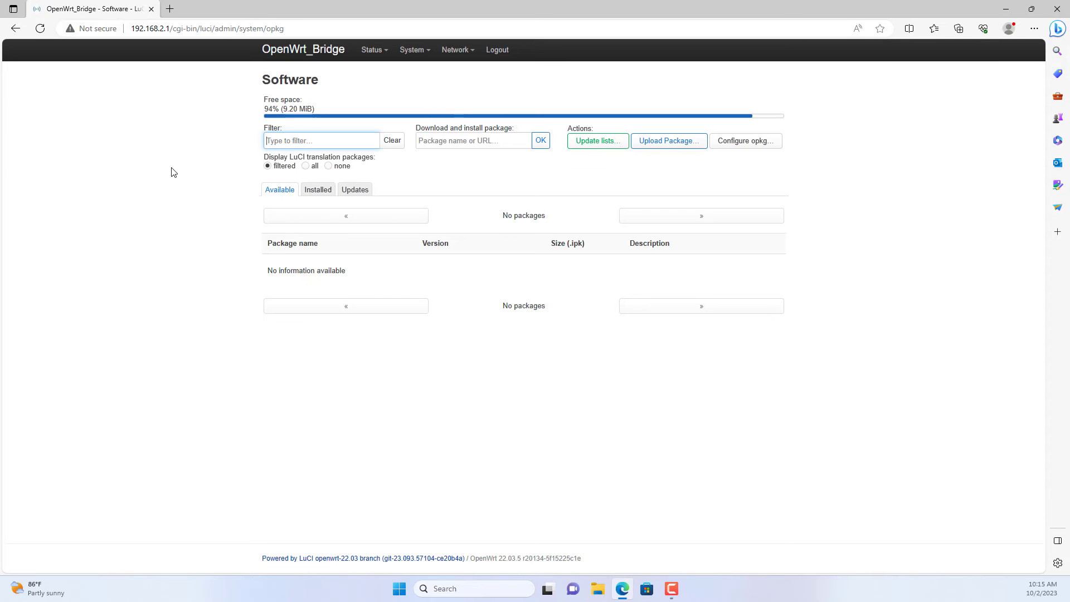
type("luci")
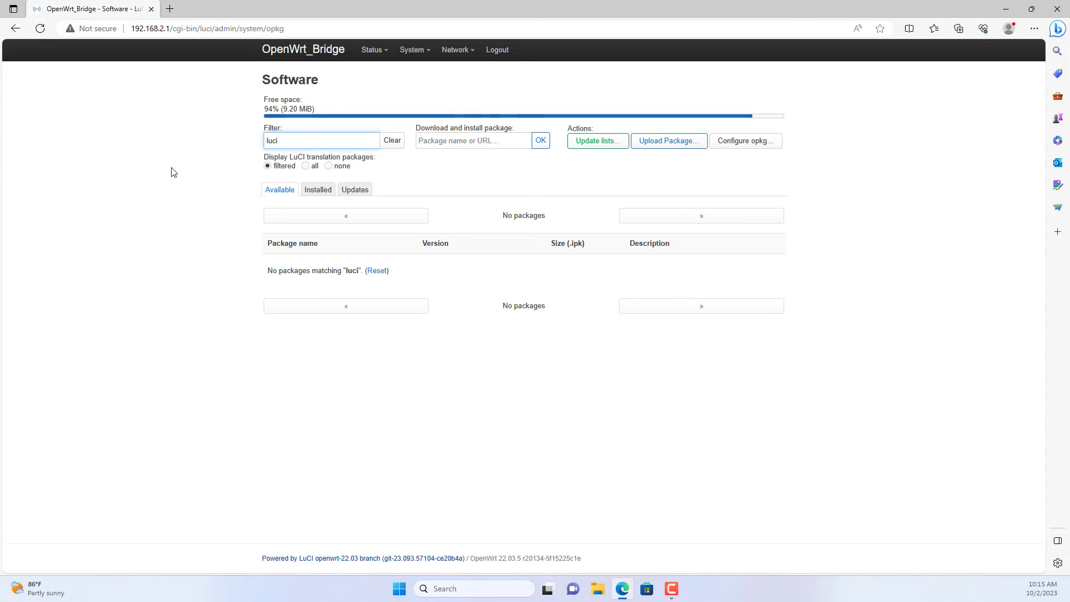
type("-proto")
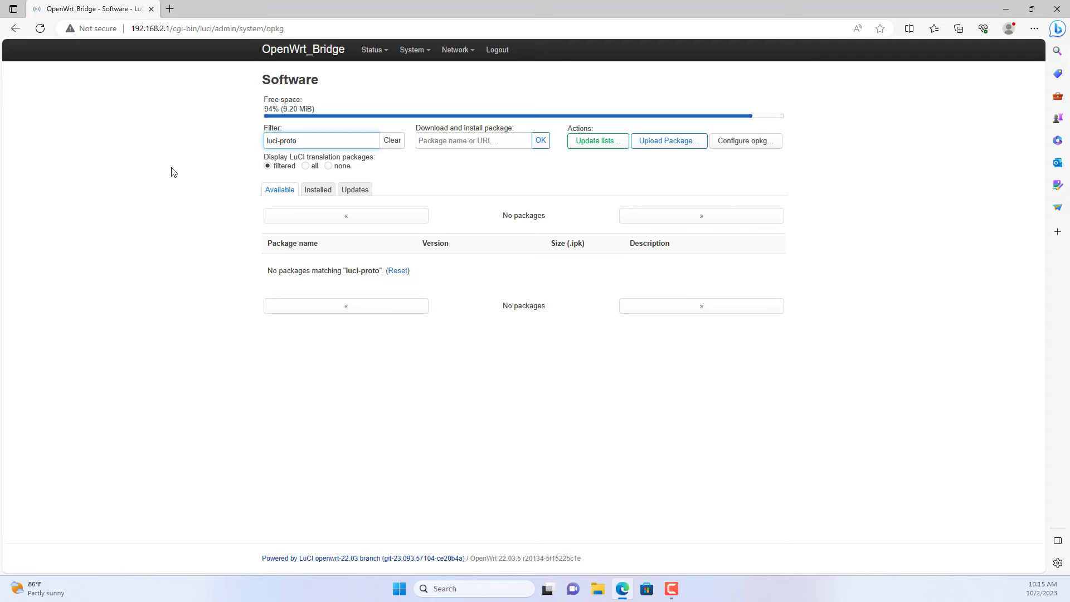
type("-relay")
left_click(598, 143)
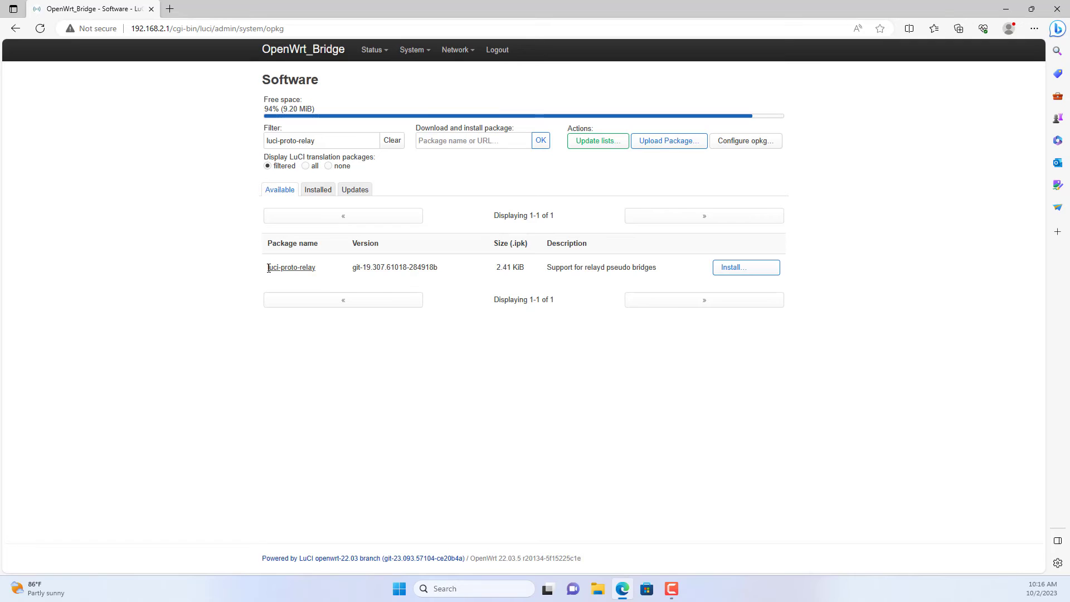
Step: Install luci-proto-relay with its dependency and confirm it shows under Installed packages
left_click_drag(268, 268, 339, 269)
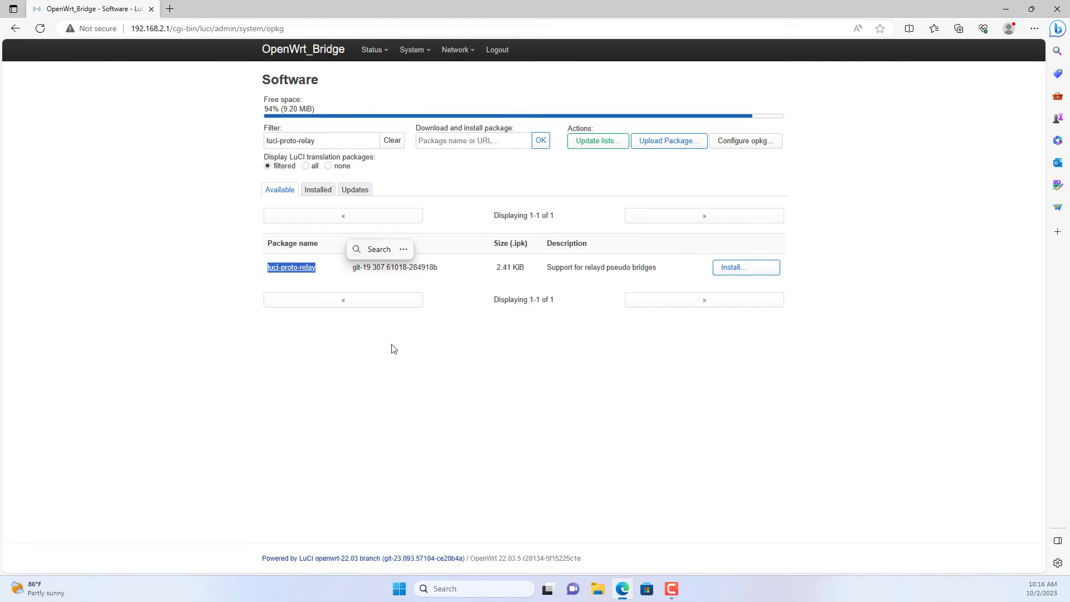
left_click(422, 346)
left_click(728, 273)
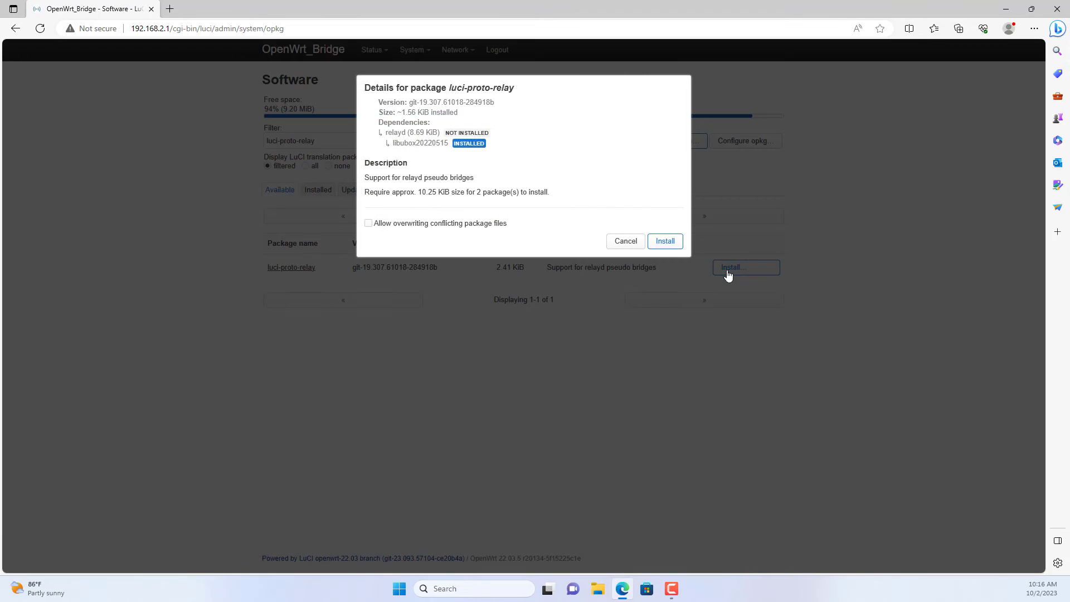
left_click(666, 242)
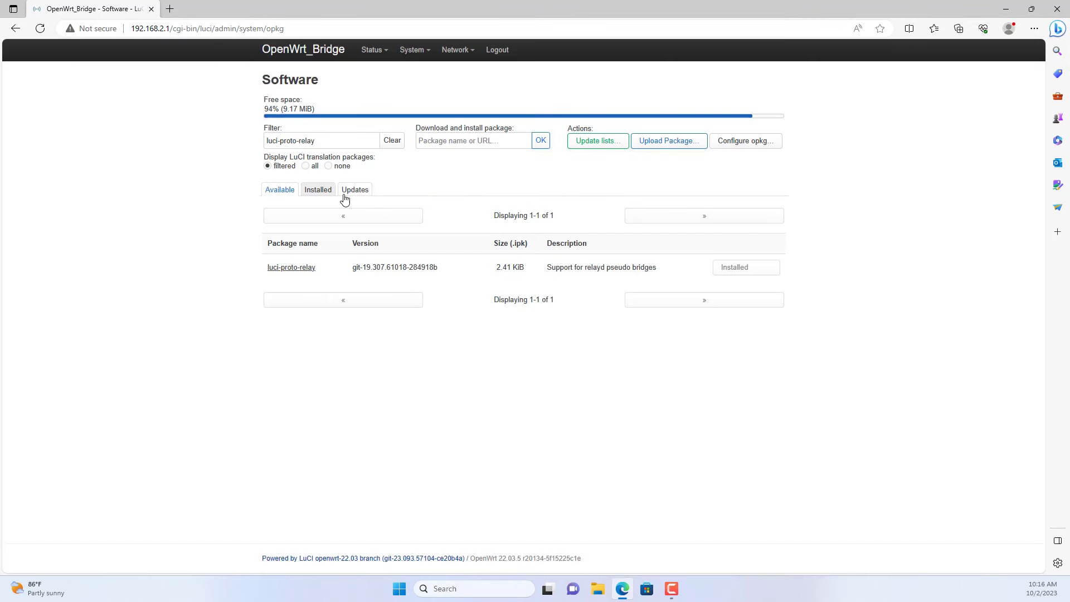
left_click(315, 192)
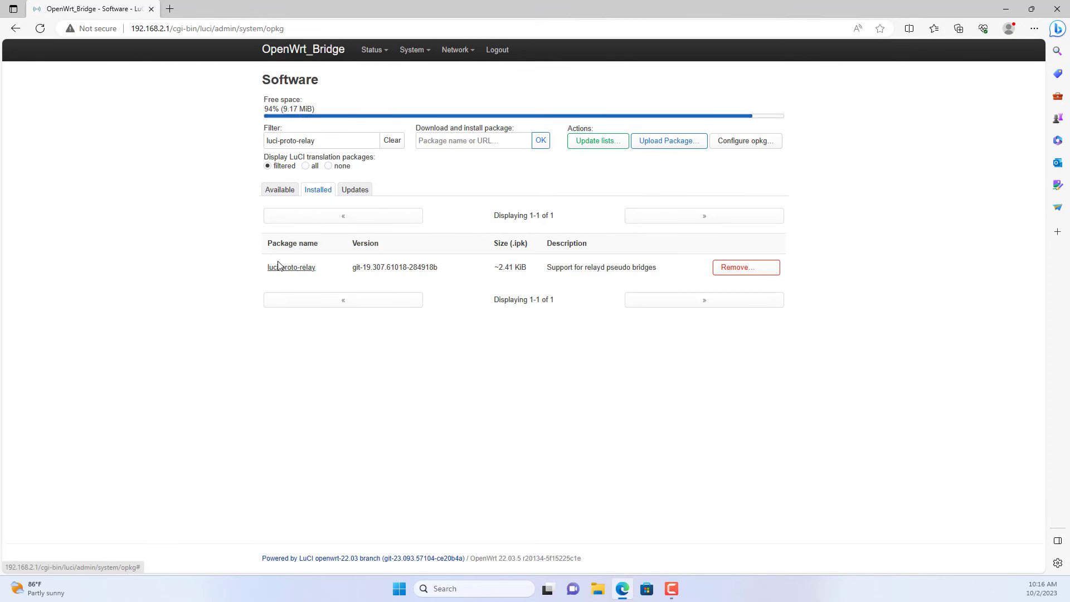
left_click_drag(264, 272, 325, 270)
Step: Perform a reboot from System > Reboot and wait for the Status overview to return
left_click(335, 359)
mouse_move(413, 49)
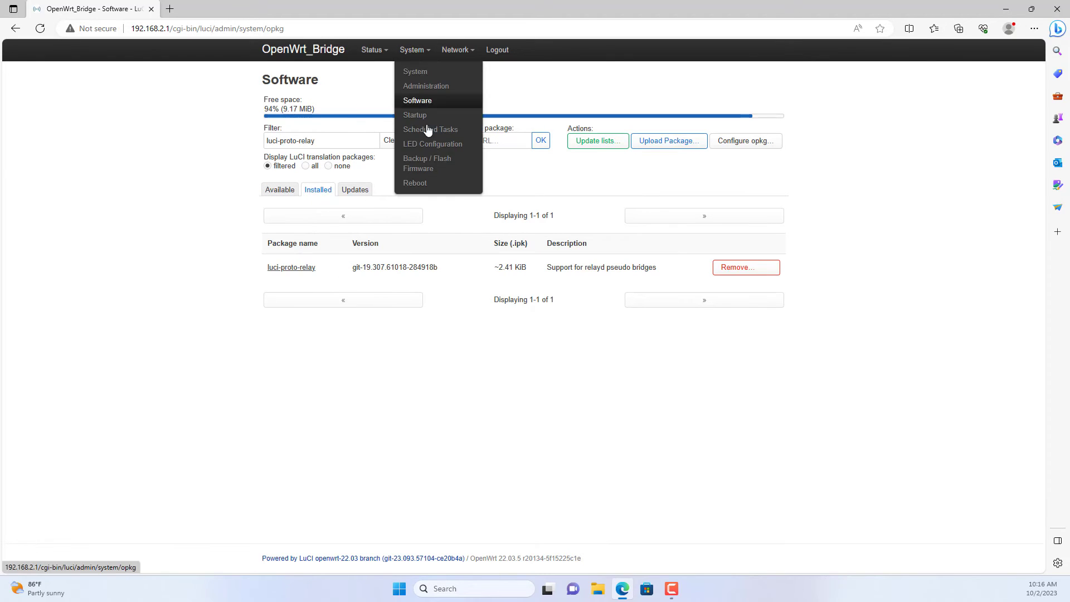
left_click(437, 188)
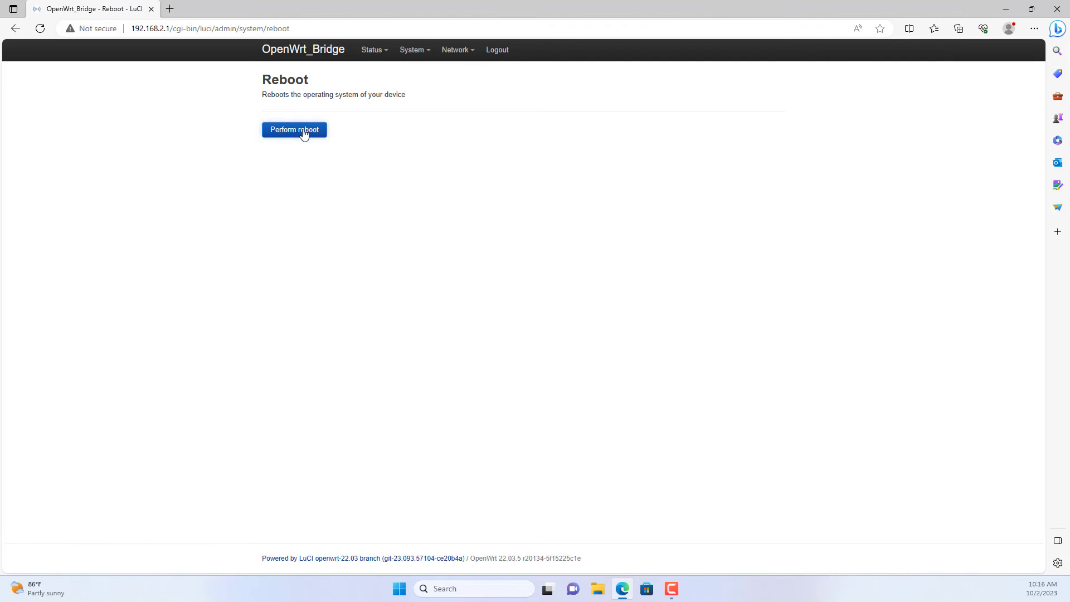
left_click(302, 133)
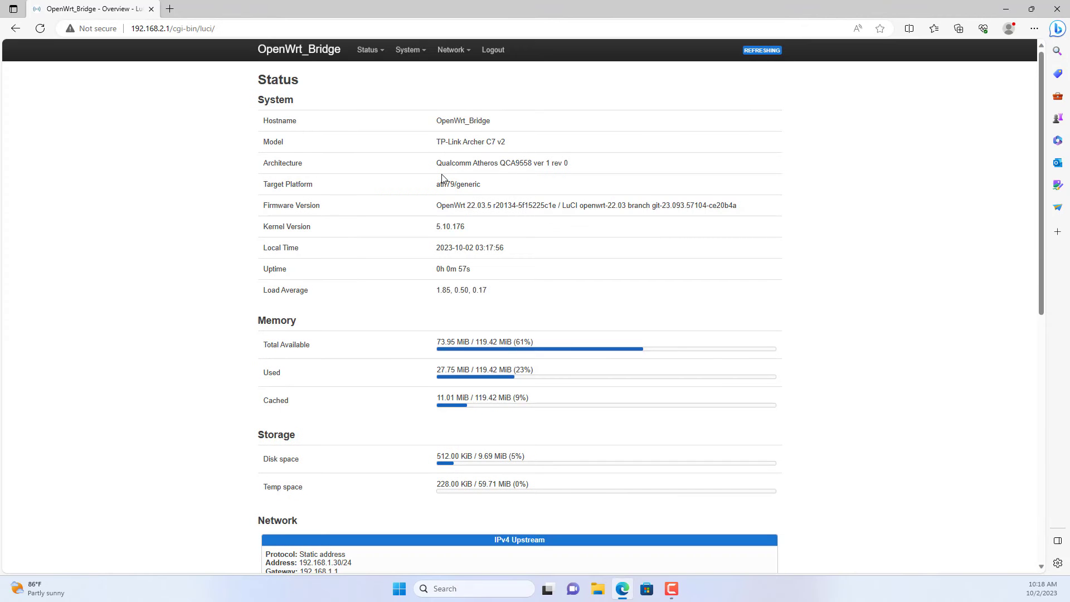
Step: Add a new interface named Bridge with protocol set to Relay bridge
mouse_move(449, 51)
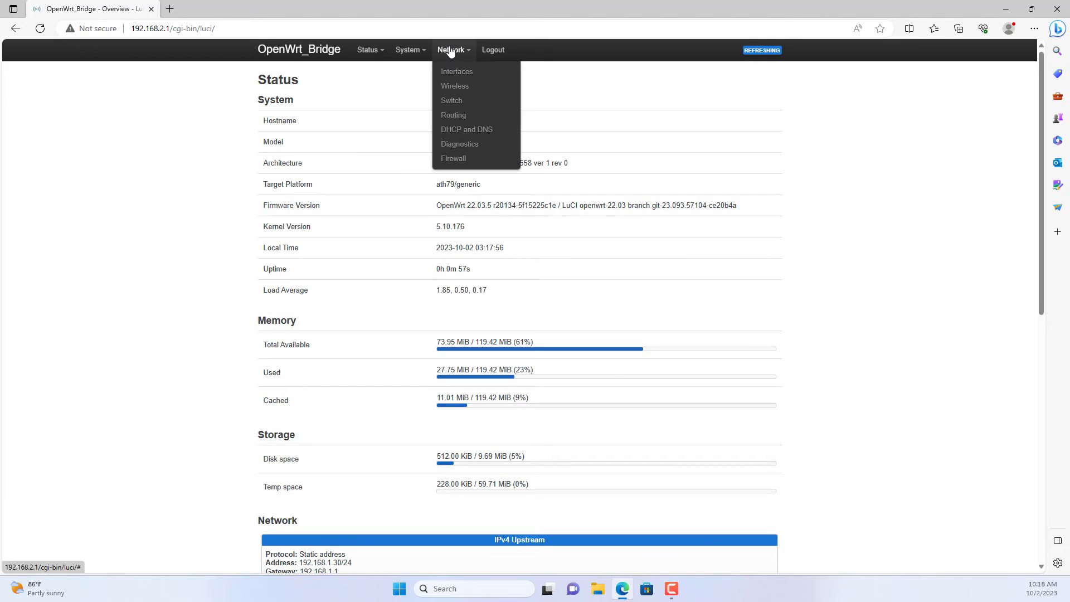
left_click(489, 73)
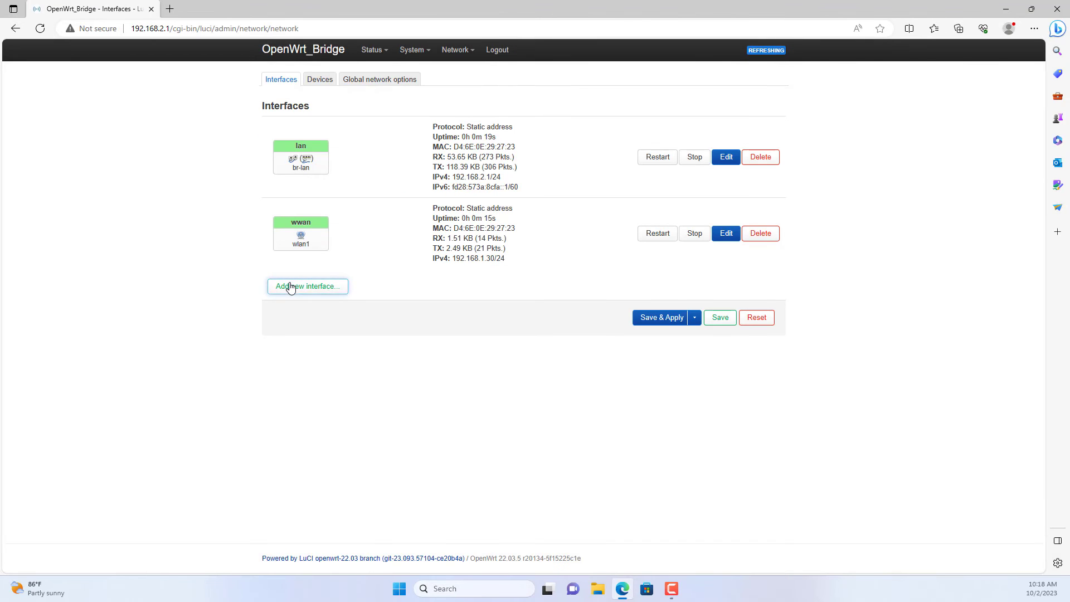
left_click(330, 288)
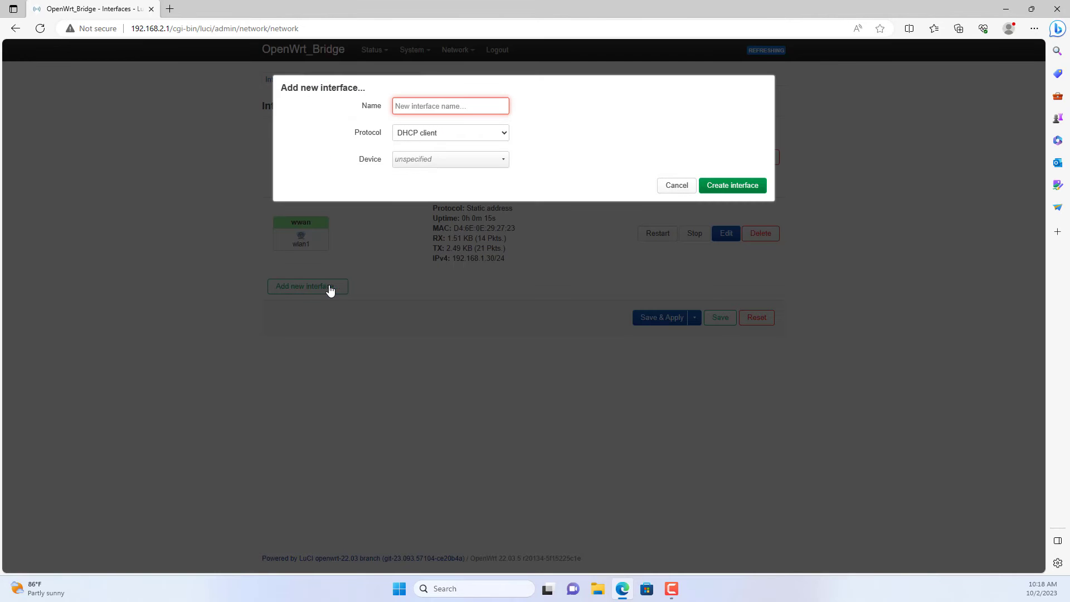
type("Bridge")
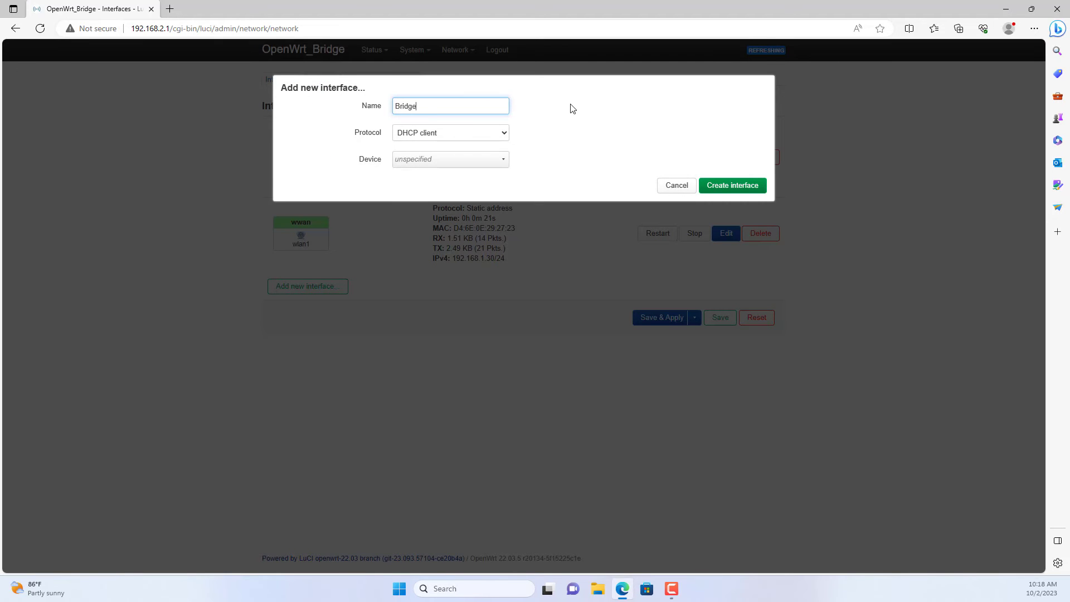
left_click(480, 134)
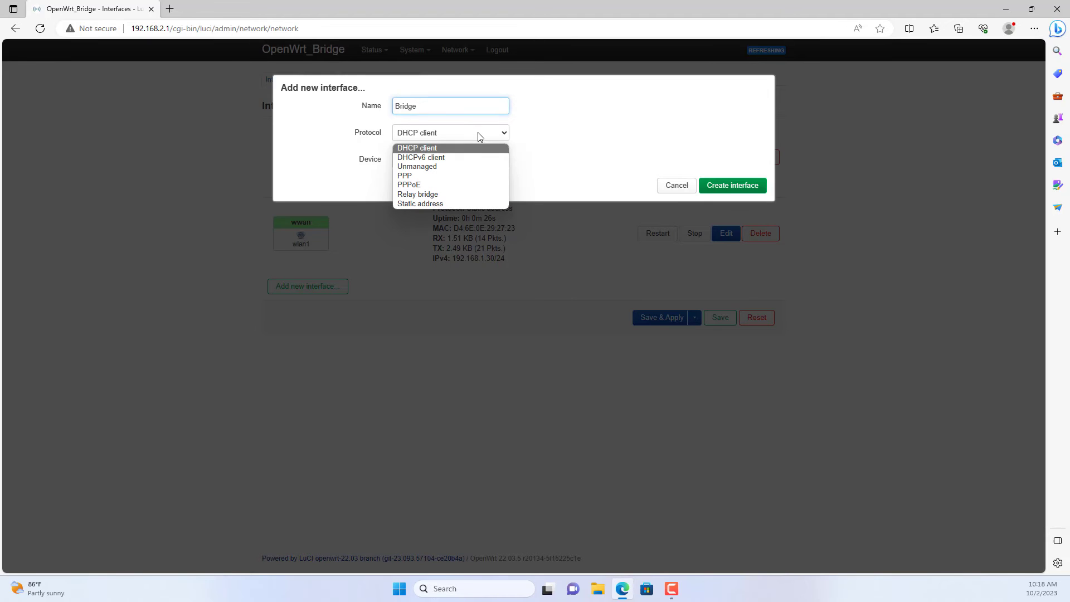
left_click(455, 195)
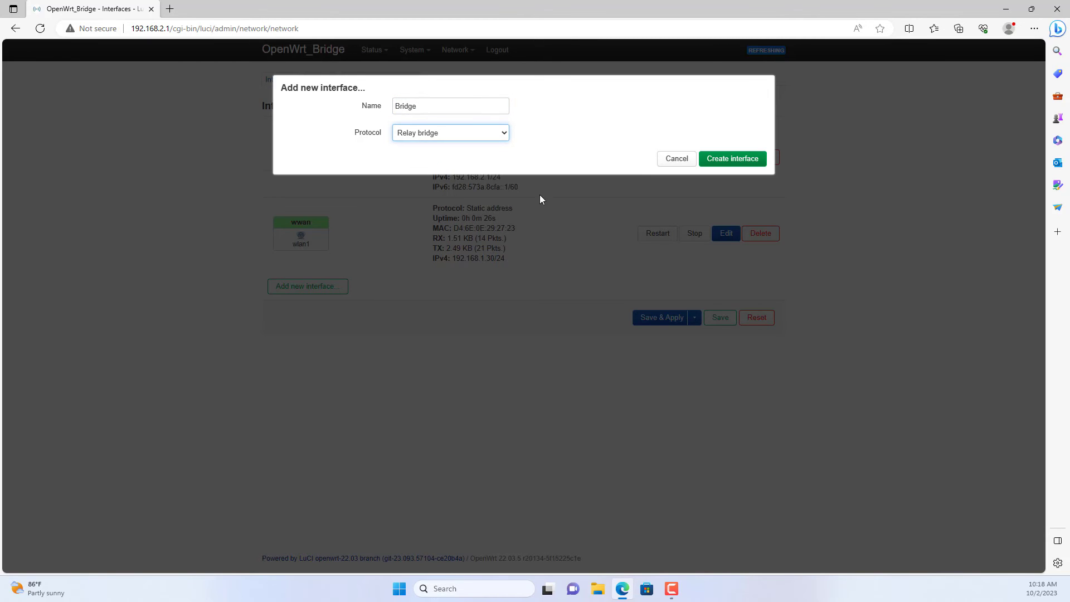
Step: Create Bridge with local IPv4 192.168.1.30, relaying between lan and wwan, and save it
left_click(725, 160)
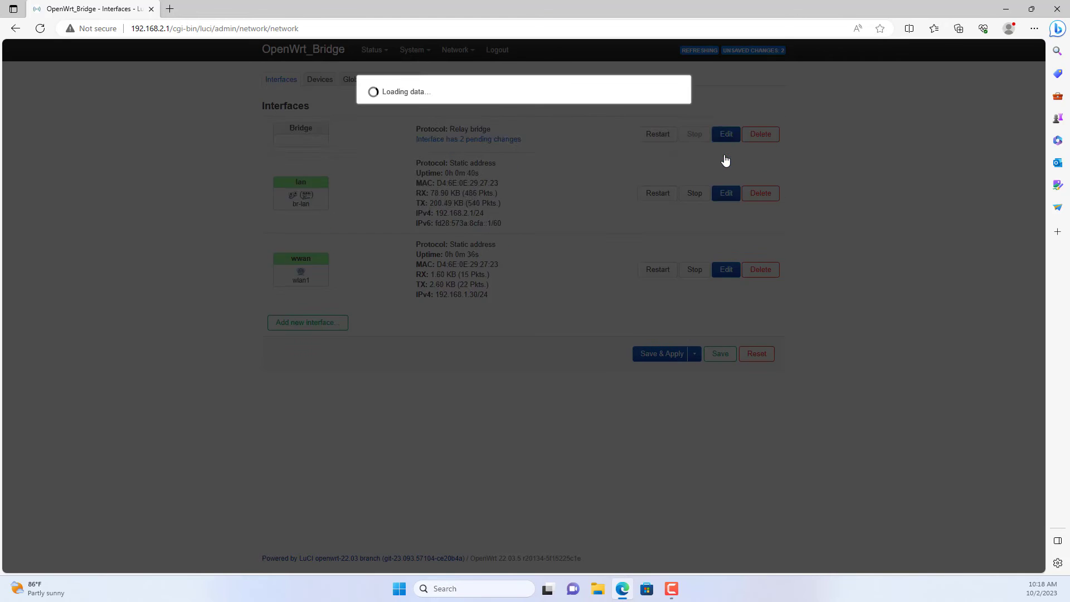
left_click(425, 227)
type("192")
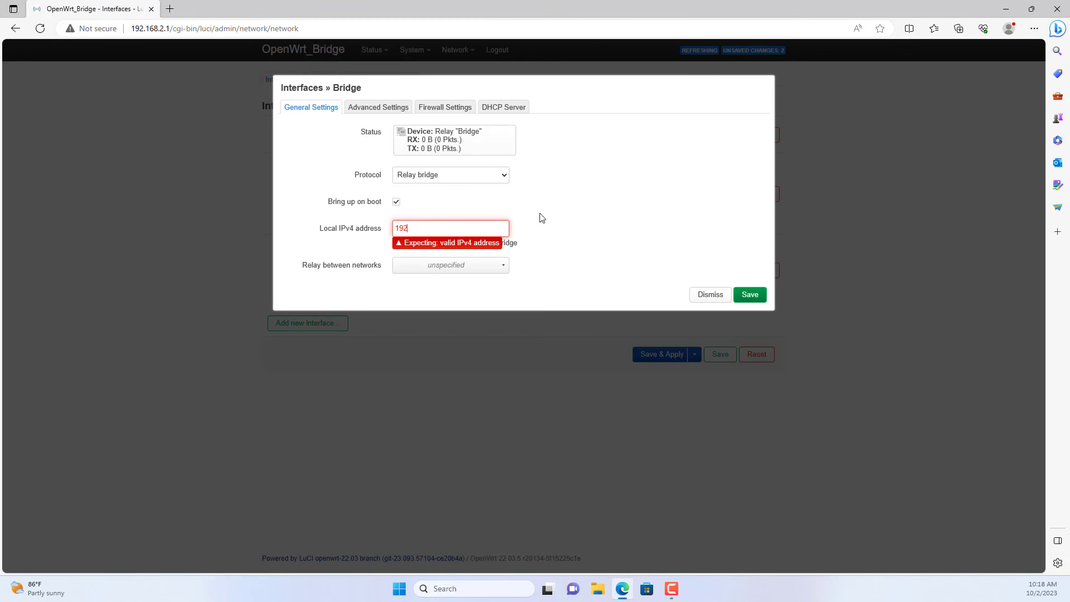
type(".168.1.30")
left_click(486, 265)
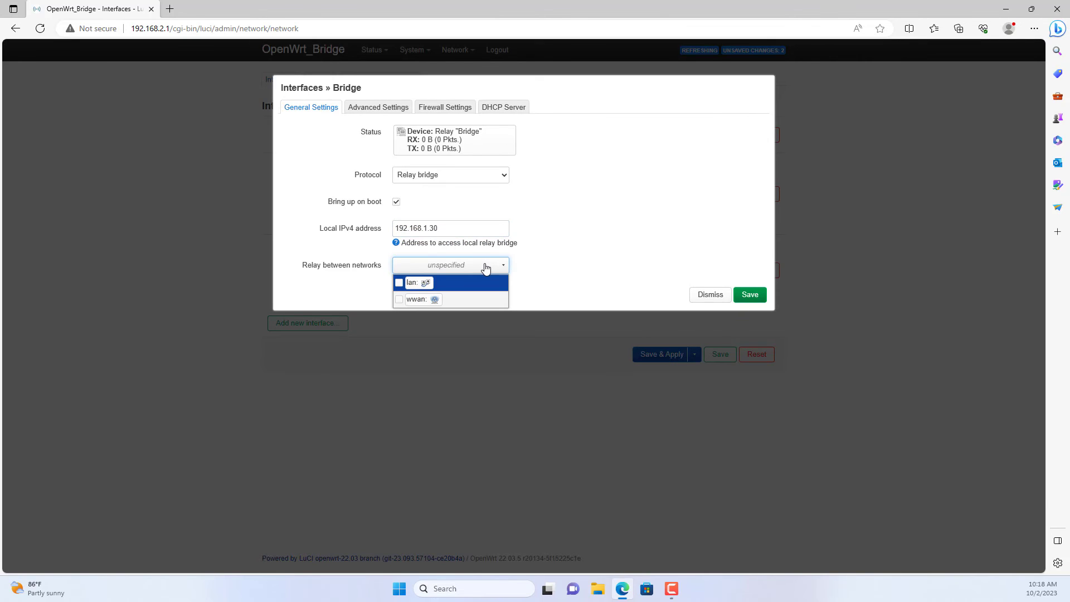
left_click(399, 283)
left_click(399, 299)
left_click(573, 293)
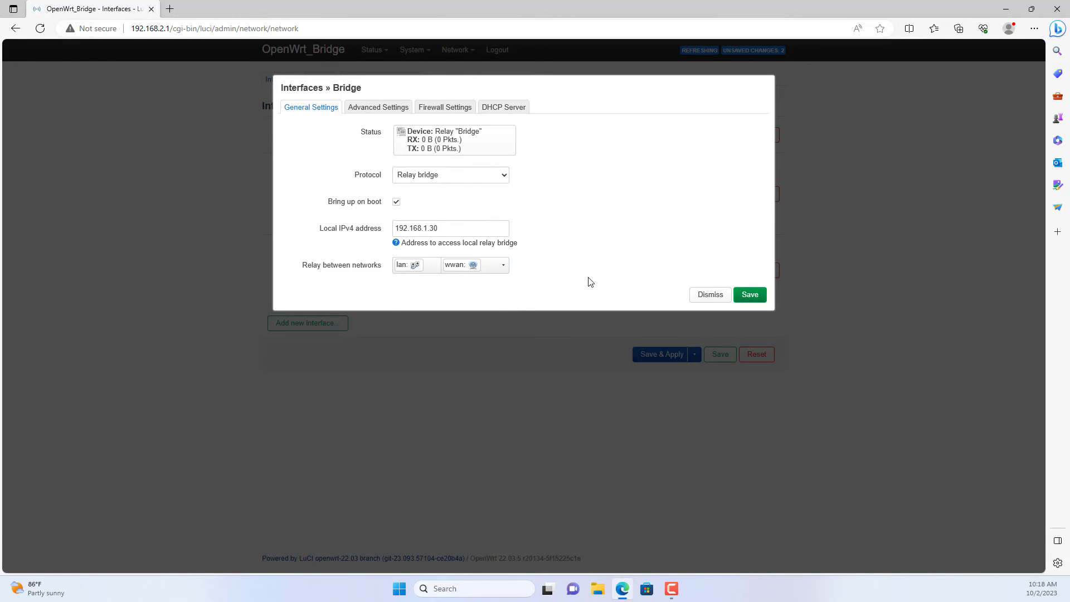
left_click(748, 294)
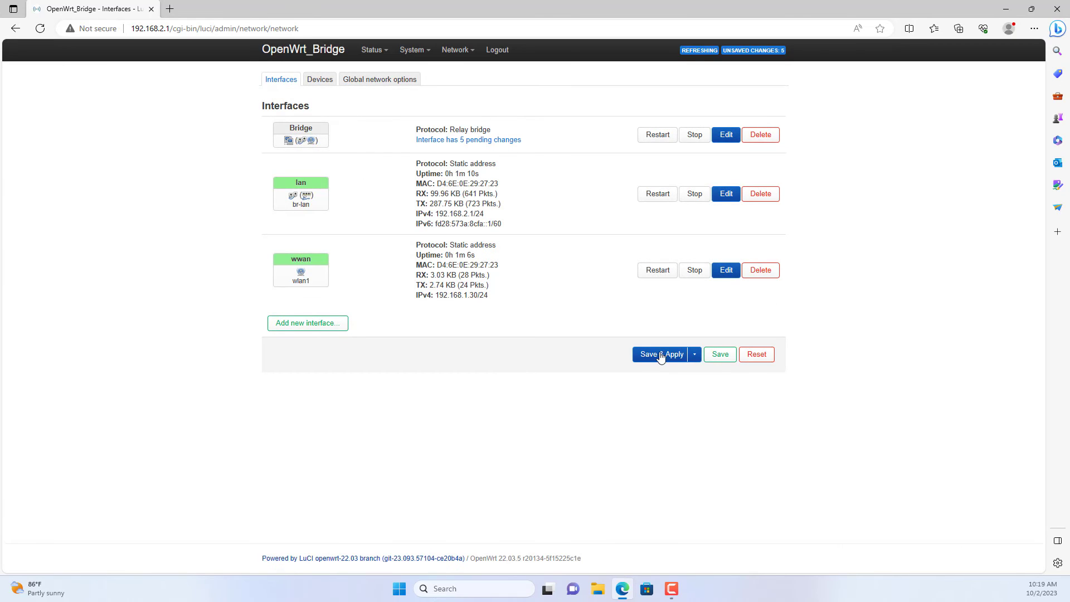
Step: Save & Apply the pending changes and check the Bridge interface's received and transmitted traffic
left_click(662, 355)
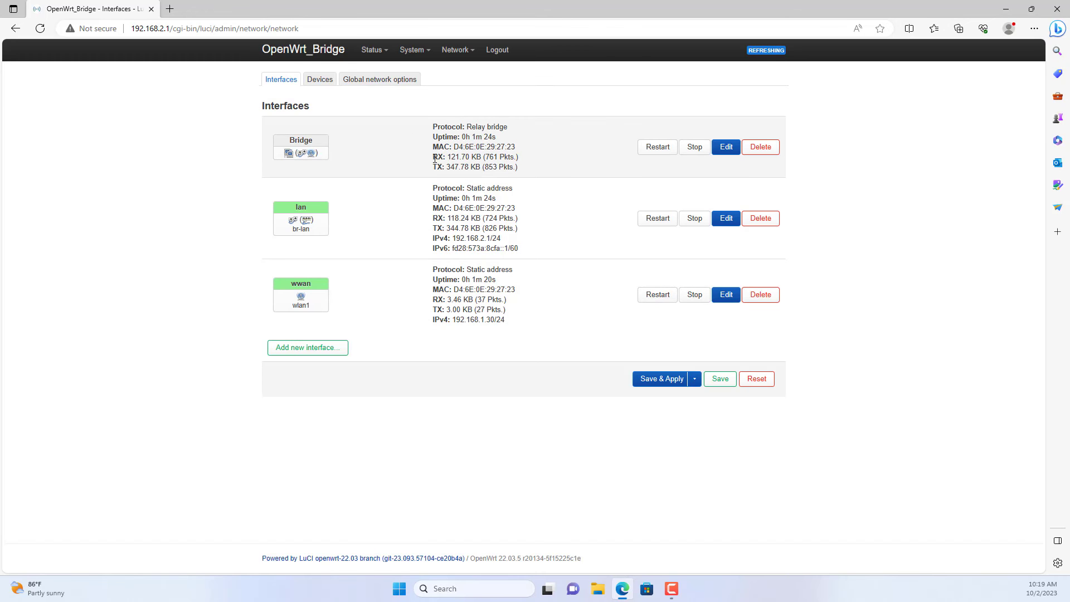
left_click_drag(435, 159, 549, 161)
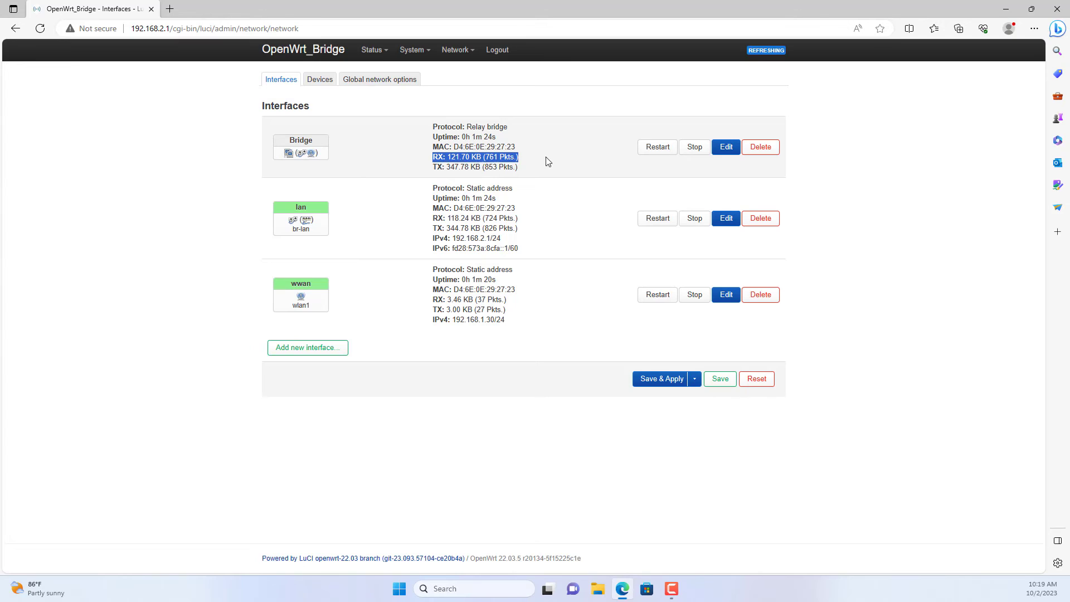
left_click(434, 167)
left_click_drag(434, 168, 520, 169)
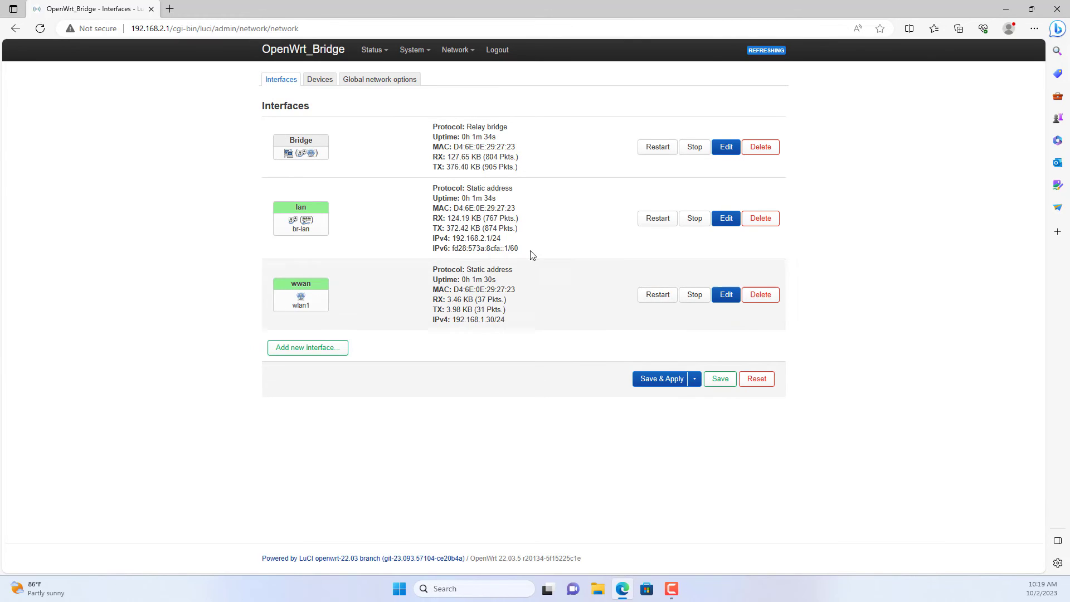
mouse_move(455, 53)
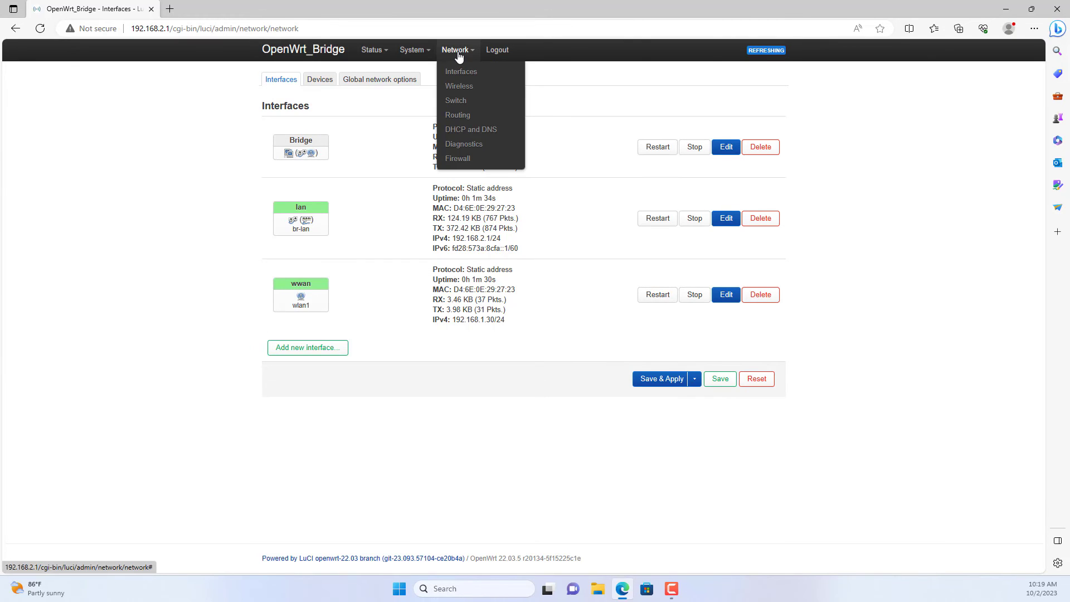
Step: Enable the 5 GHz radio0 OpenWrt network and change its ESSID to NETVN_5G
left_click(493, 88)
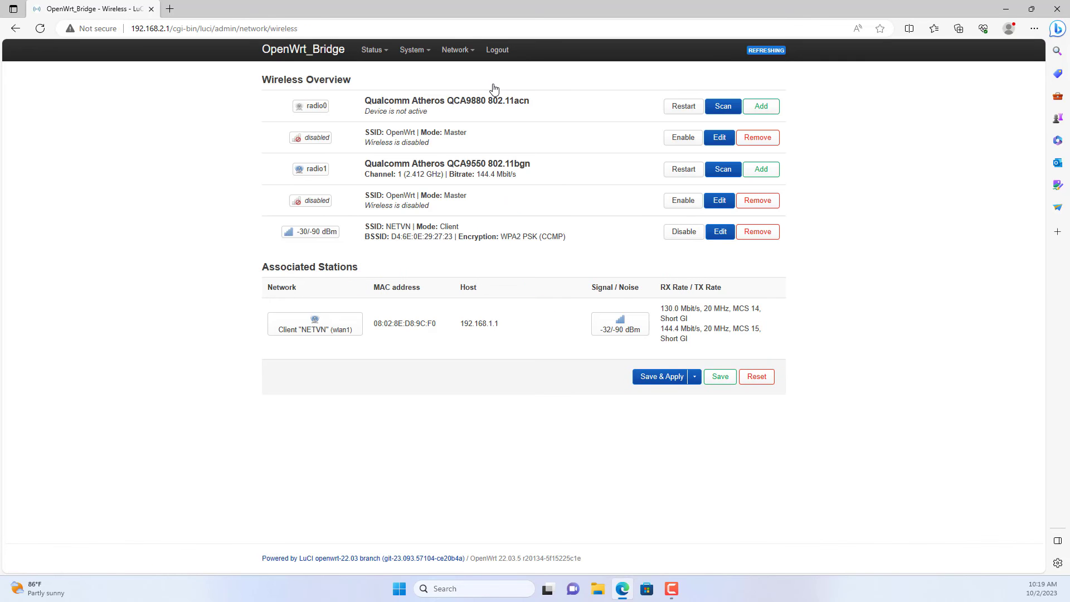
left_click_drag(530, 104, 394, 104)
left_click(683, 140)
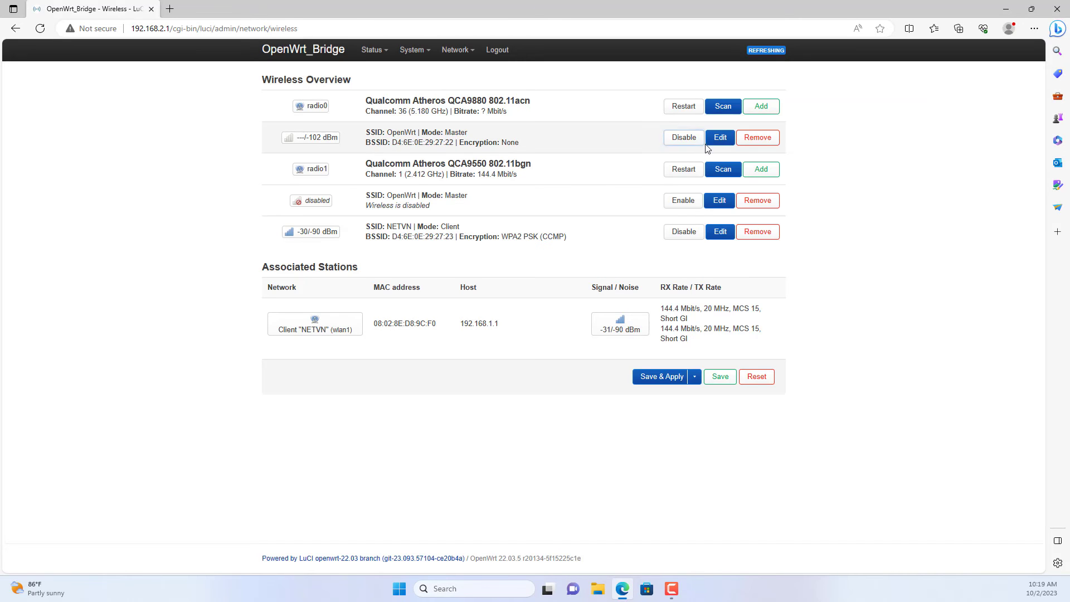
left_click(717, 140)
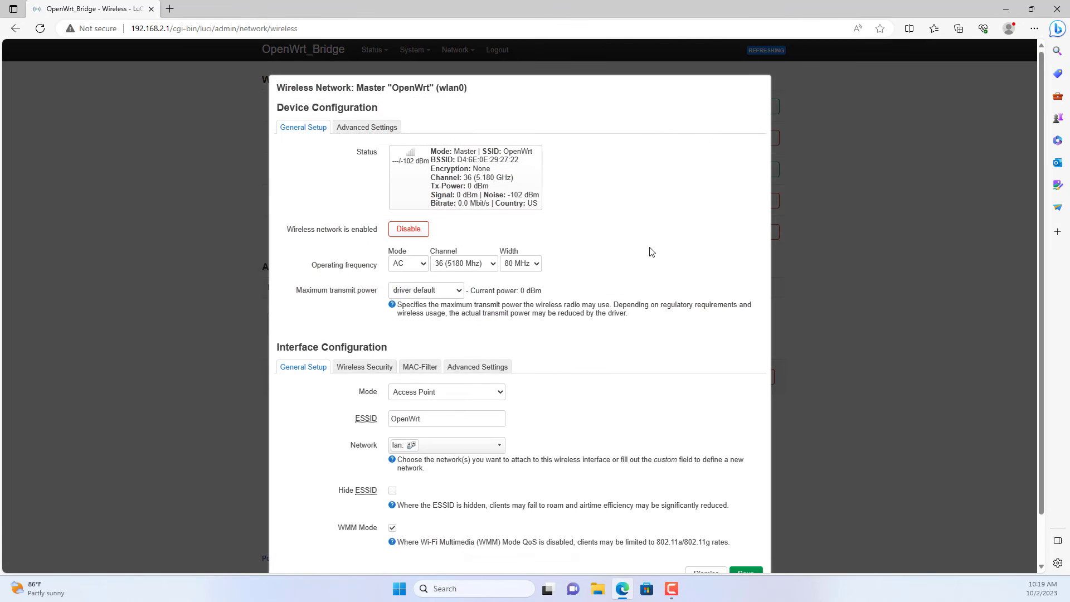
scroll(651, 252, "down", 1)
double_click(476, 366)
type("NETVN_5G")
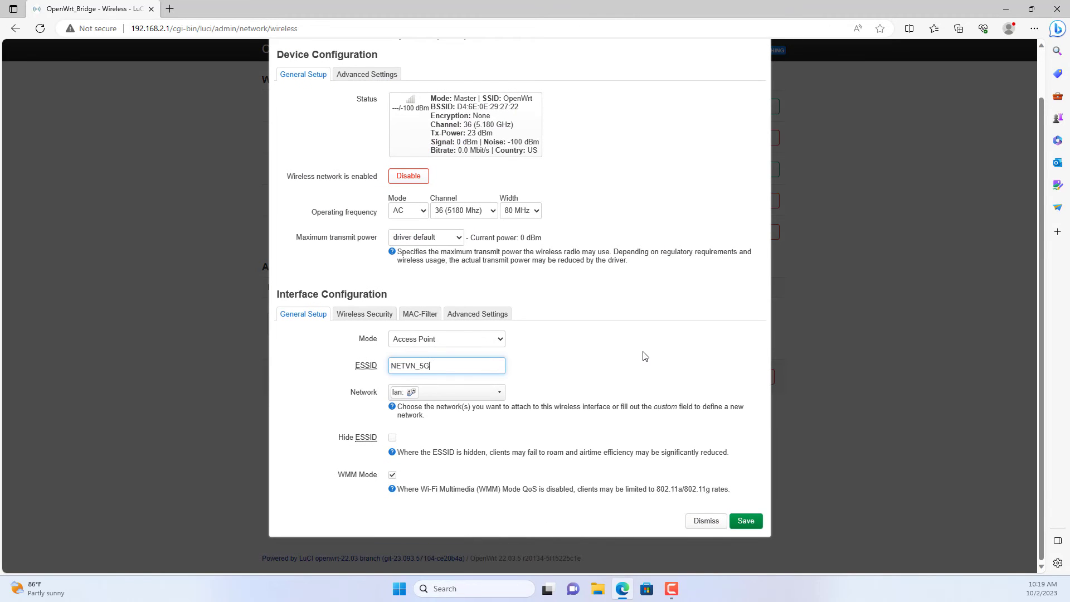
left_click(583, 379)
Step: Set WPA2-PSK encryption with the wireless key, save the access point, and apply the changes
left_click(372, 313)
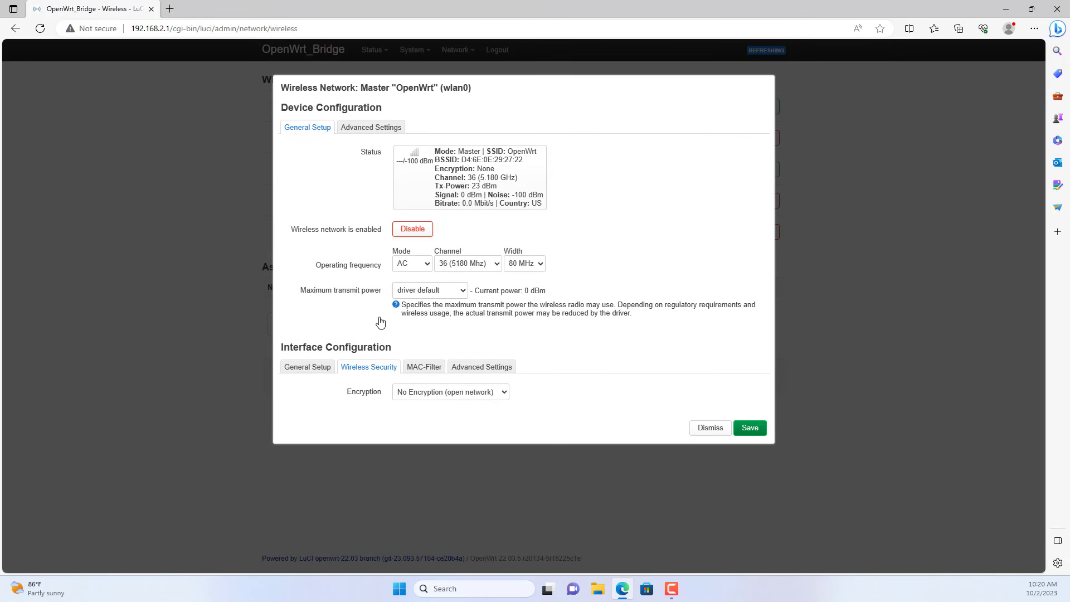
left_click(434, 394)
left_click(434, 406)
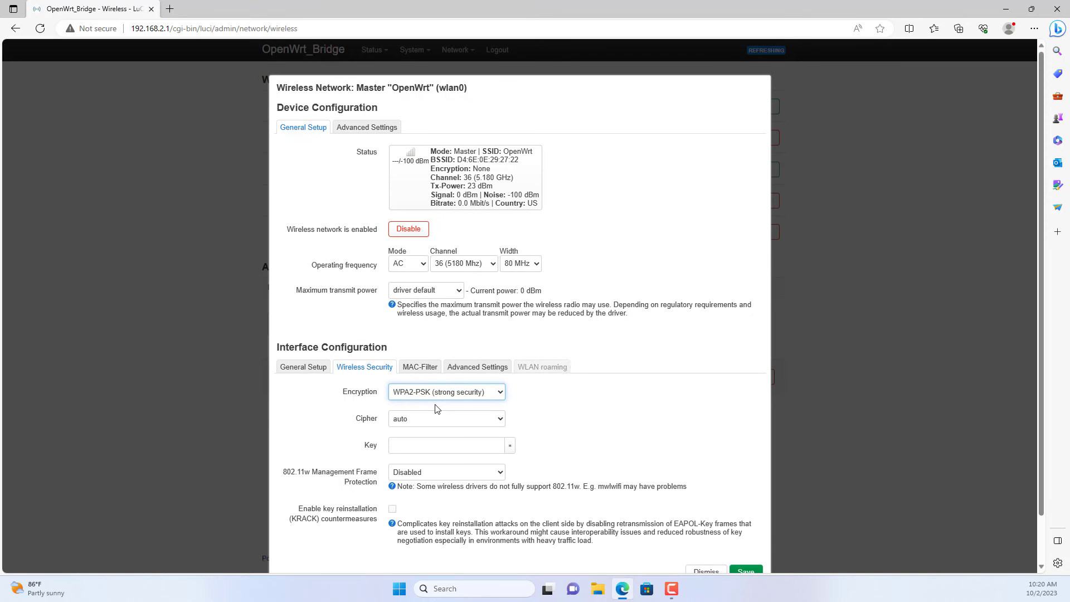
left_click(437, 446)
type("•••")
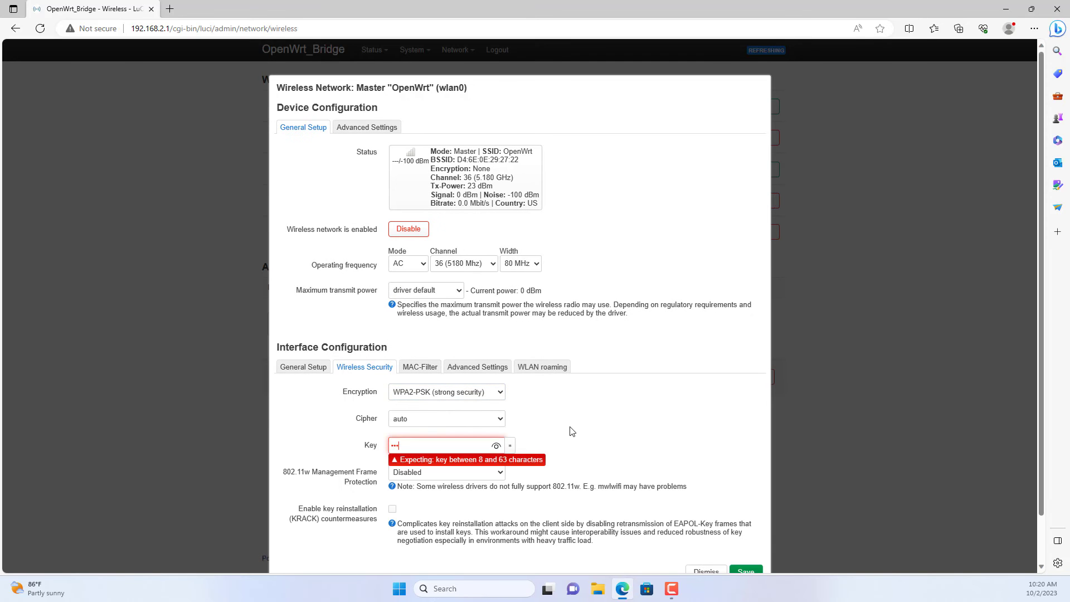
type("••••••")
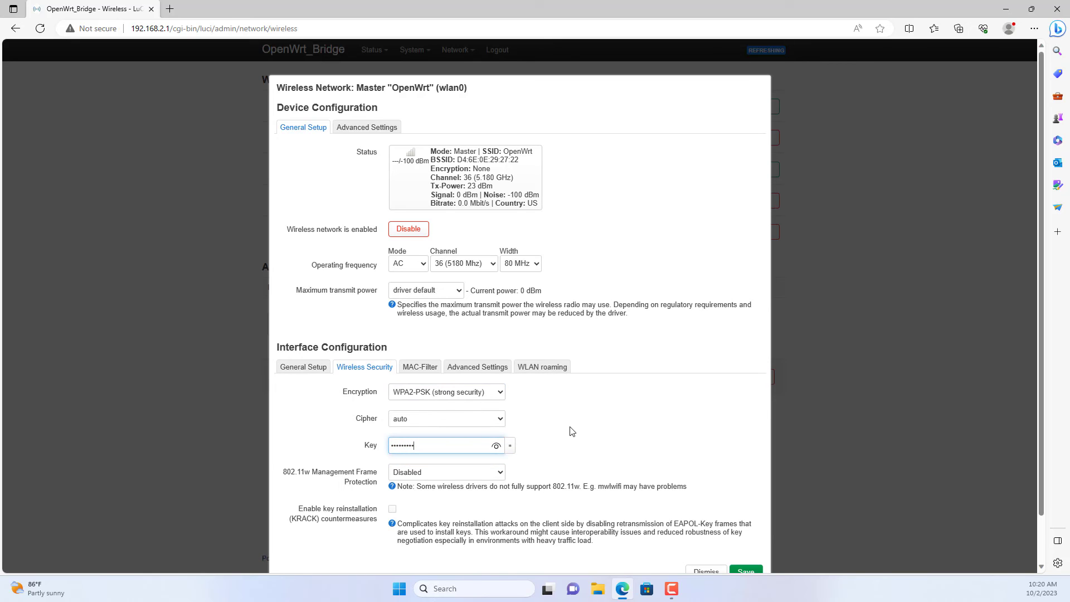
left_click(510, 447)
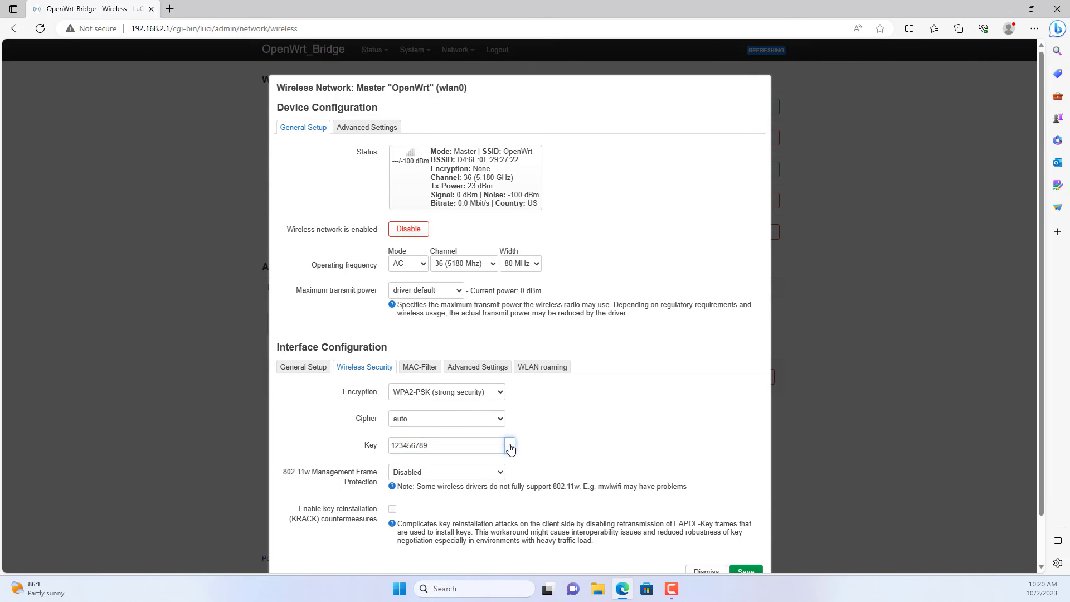
scroll(604, 450, "down", 1)
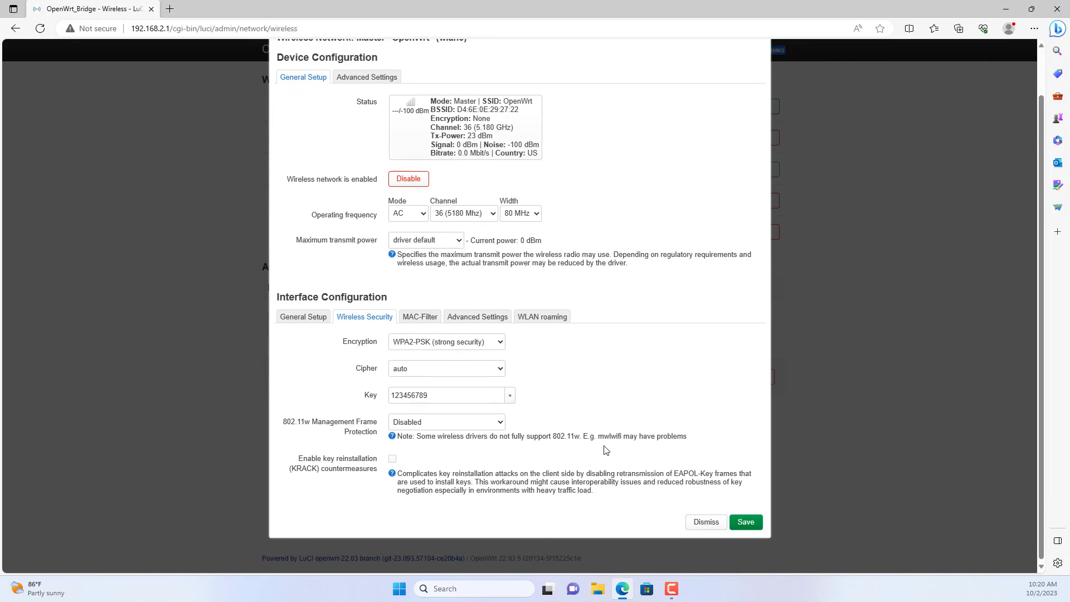
left_click(740, 524)
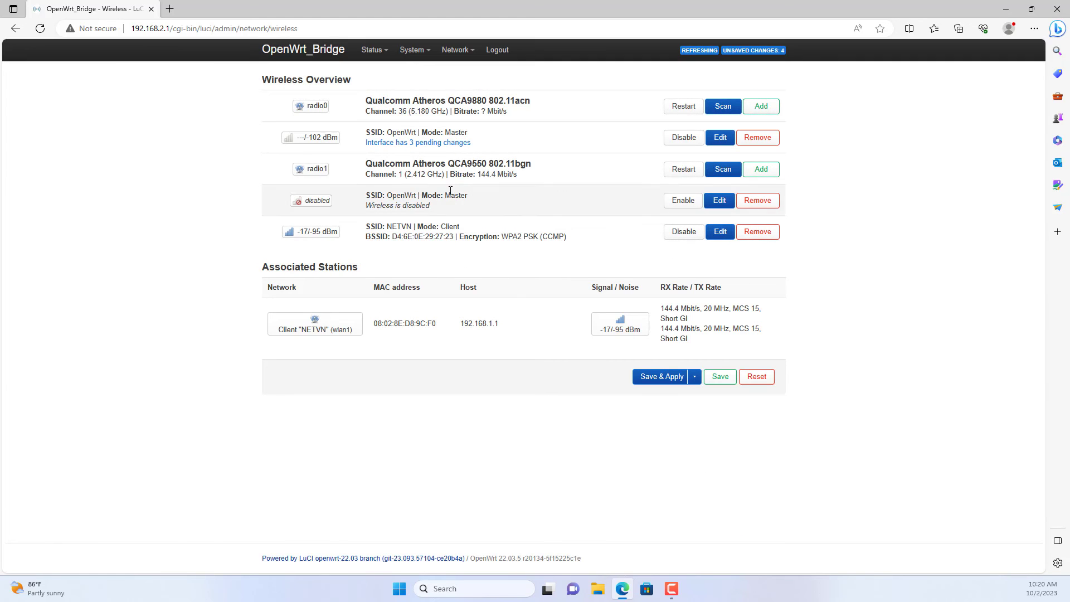
left_click(662, 379)
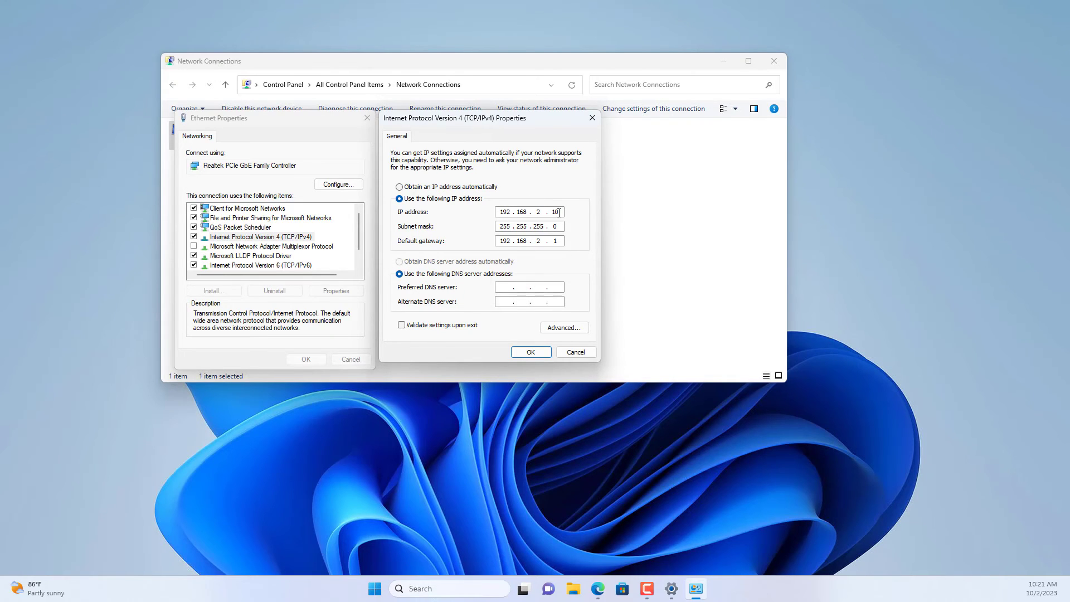
Step: Set Ethernet IPv4 to obtain the IP address and DNS servers automatically
left_click(399, 188)
left_click(400, 262)
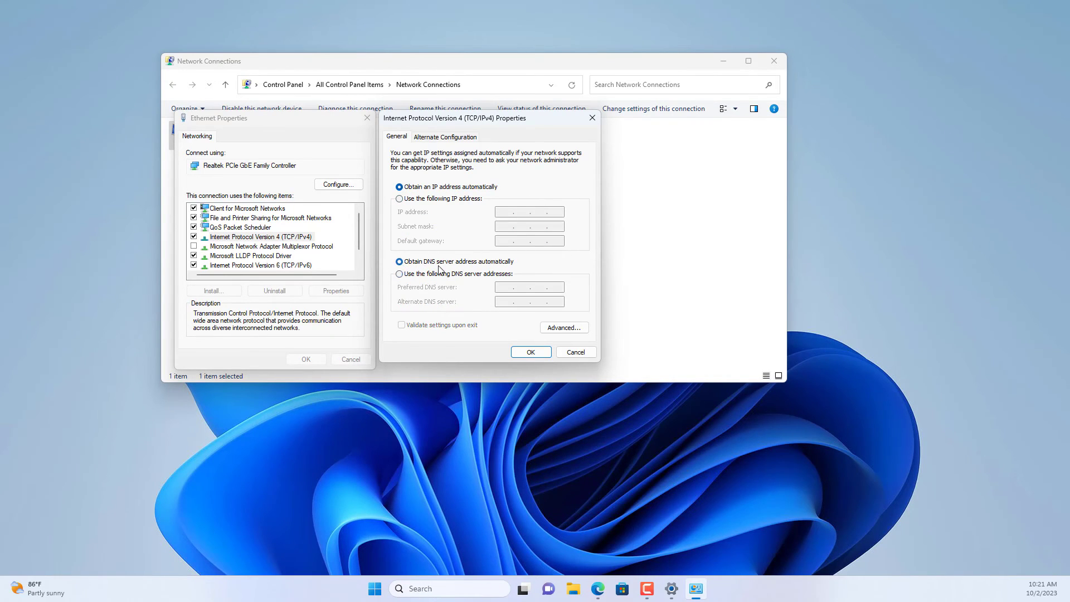
left_click(531, 353)
left_click(307, 360)
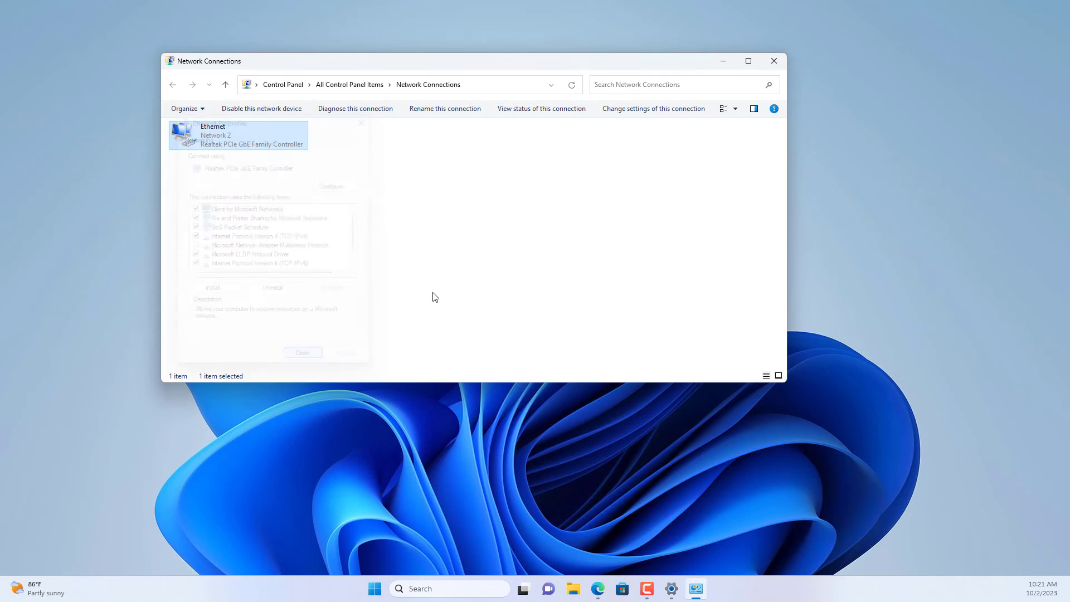
Step: Verify the connection details show 192.168.1.181 with gateway 192.168.1.1, then close all windows
left_click(396, 189)
left_click(473, 184)
left_click(480, 222)
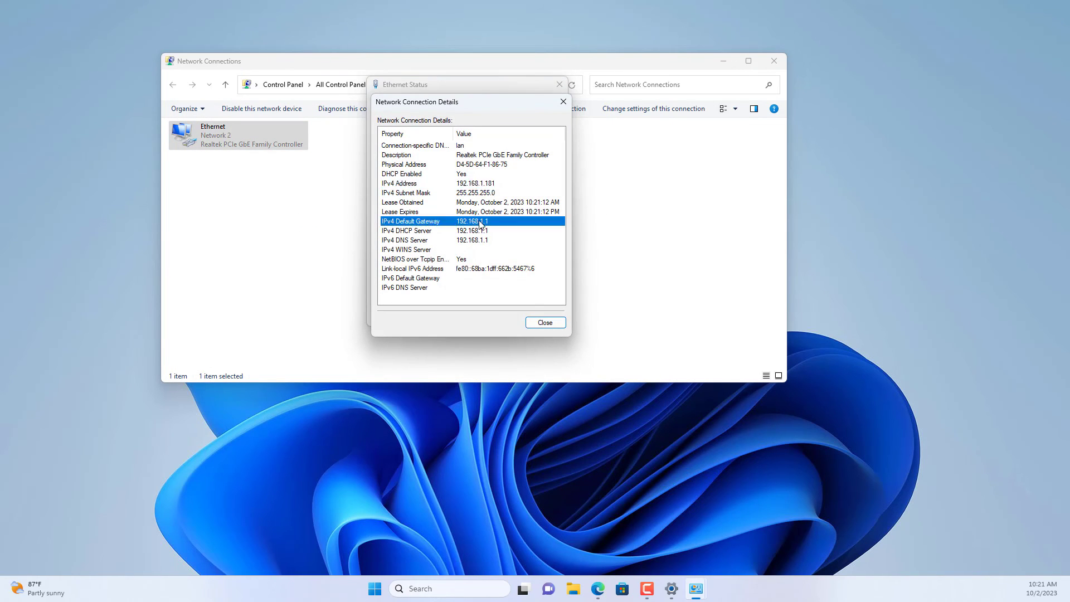
left_click(536, 324)
left_click(543, 315)
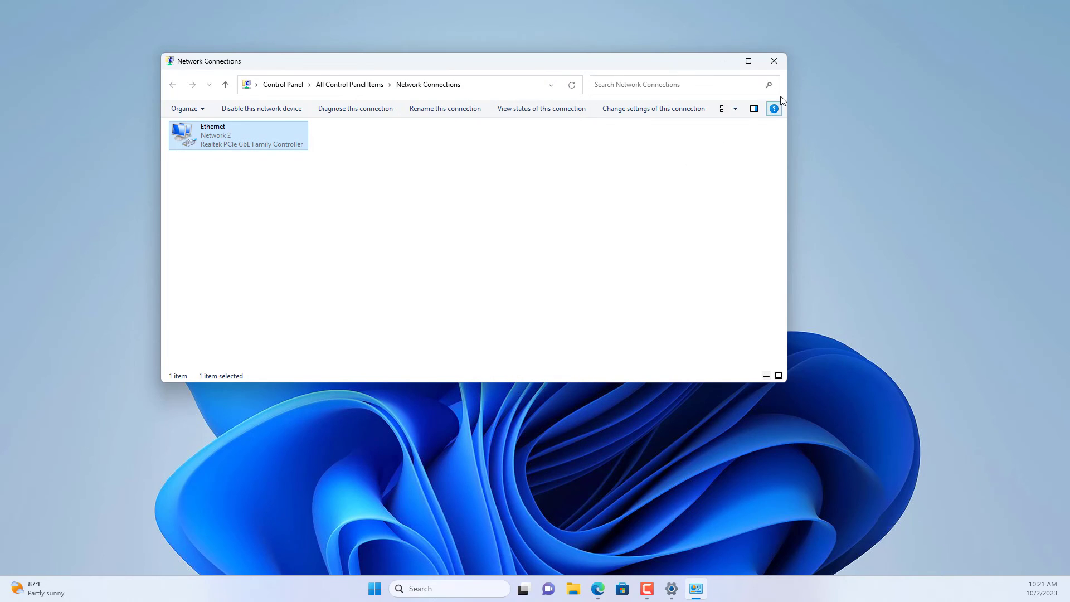
left_click(783, 68)
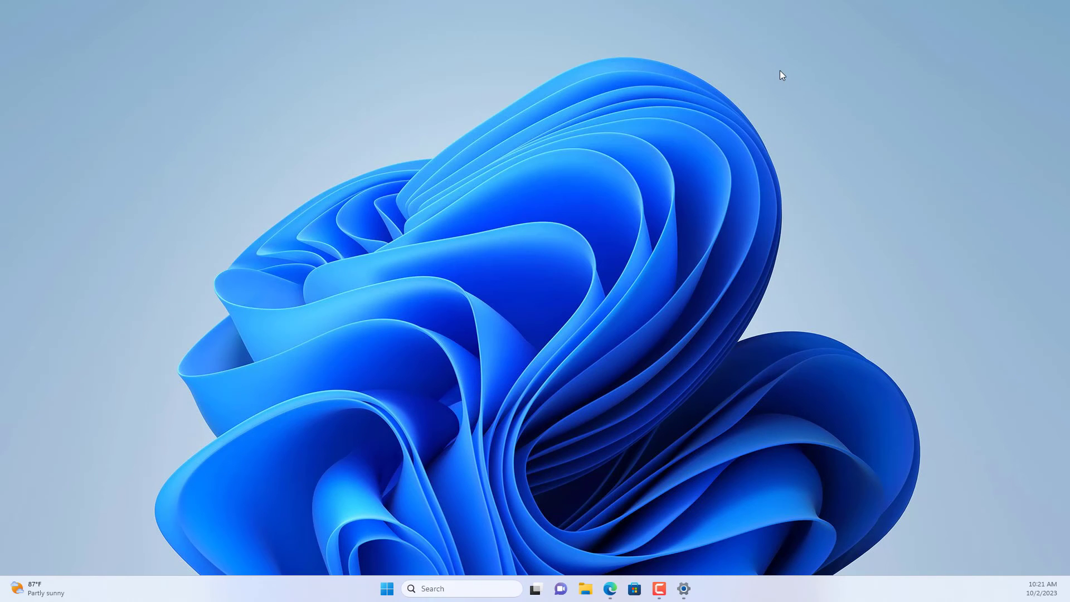
Step: Return to Edge's Wireless Overview showing NETVN_5G with WPA2 PSK, then open a new tab
left_click(613, 593)
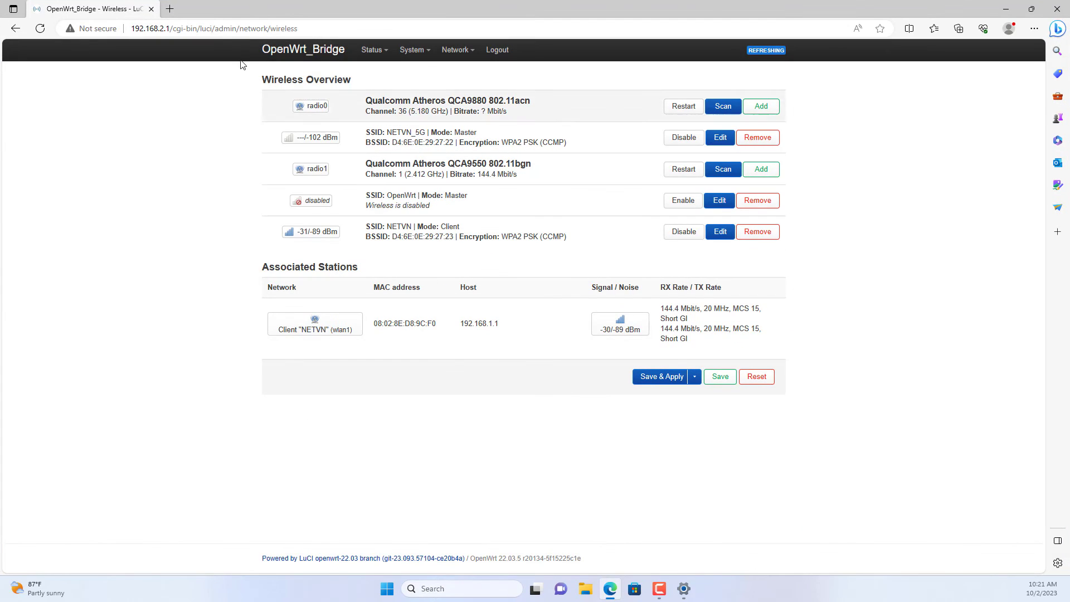
left_click(176, 14)
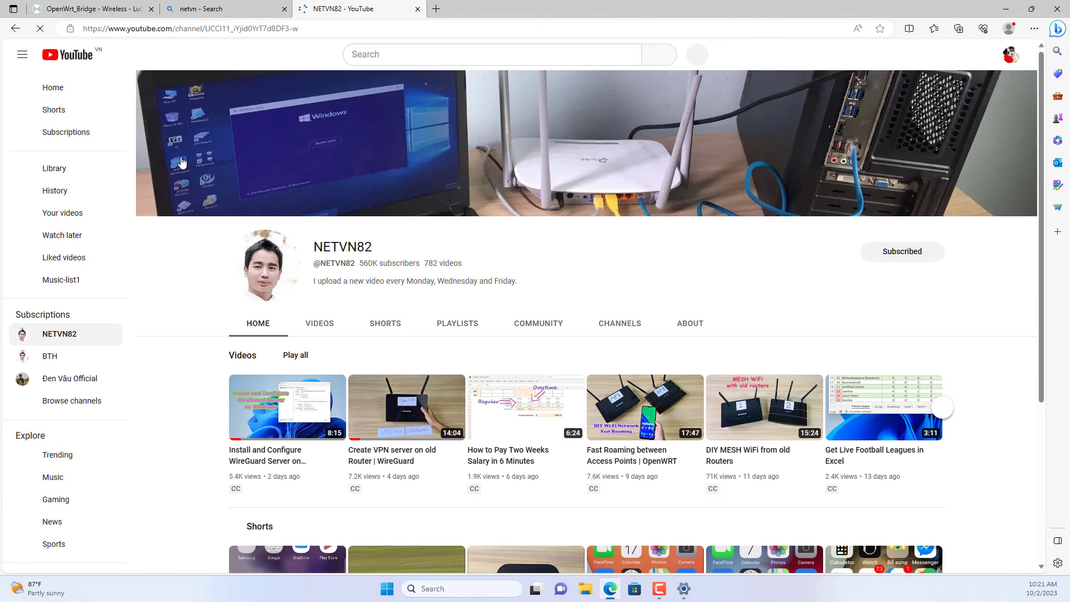
Step: Open the channel's Videos tab and scroll the grid of latest uploads down and back up
left_click(319, 323)
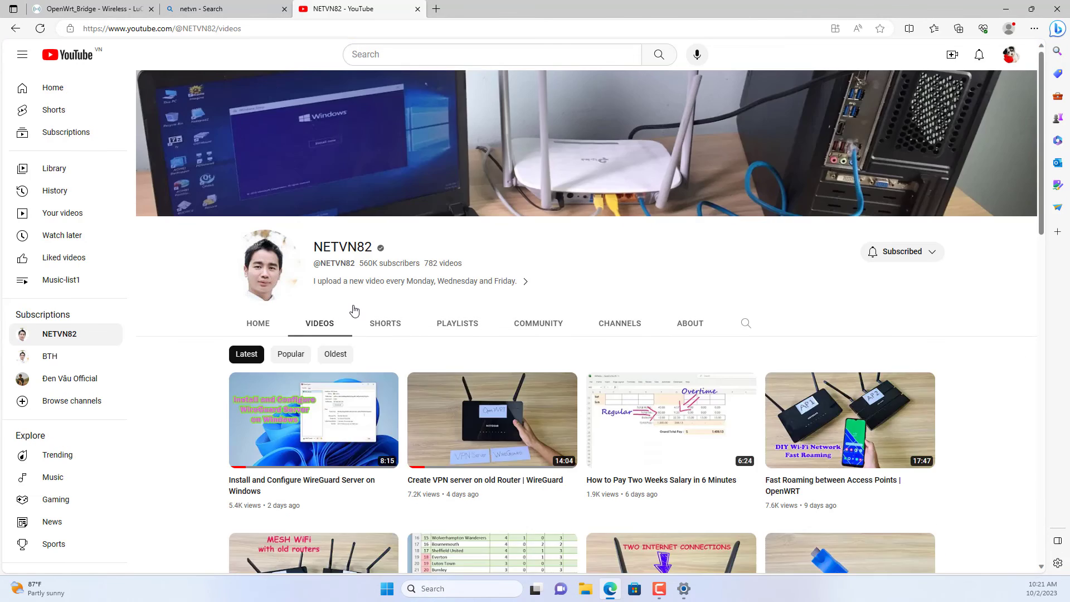
scroll(445, 355, "down", 10)
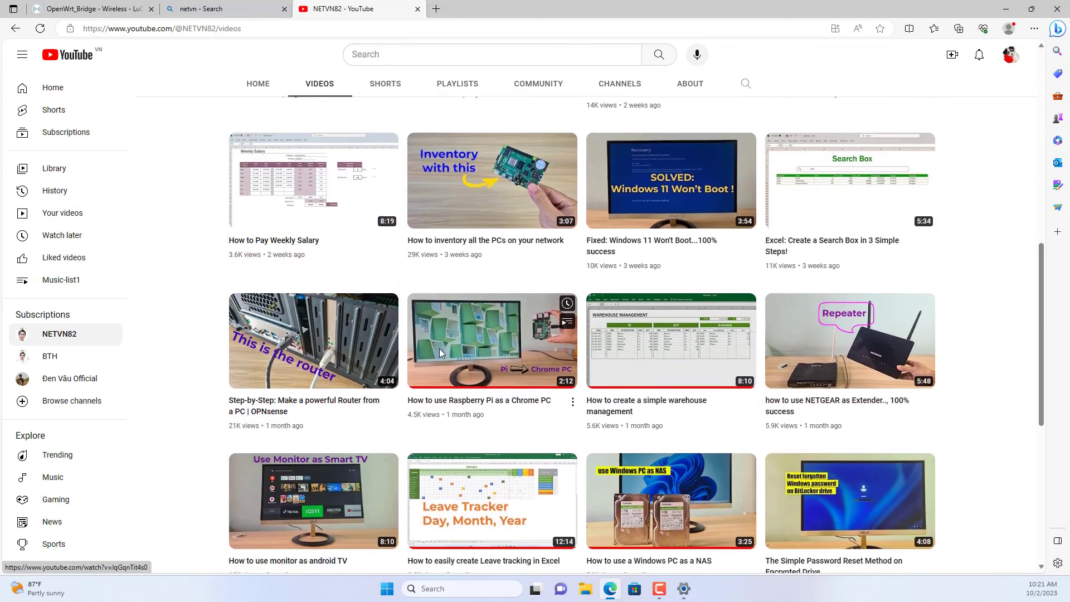
scroll(439, 349, "up", 10)
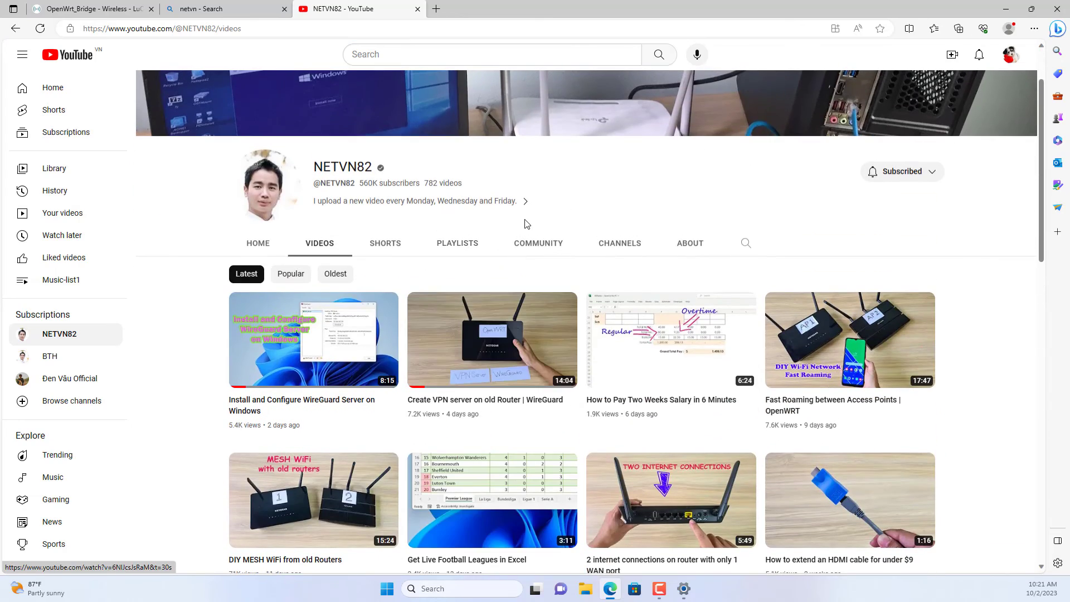